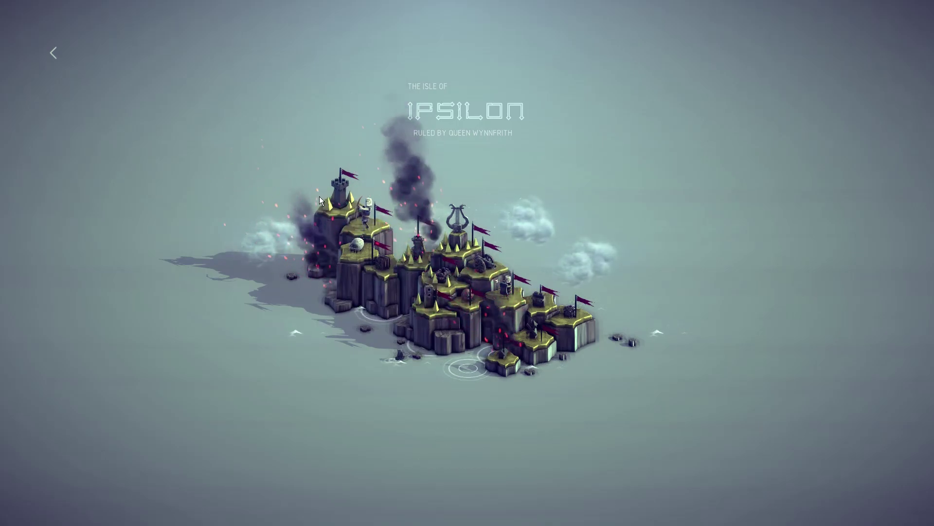
- Open the Southern Cottage level on the Isle of Ipsilon, dismiss the building guide and show the game settings
{"action": "left_click", "coordinate": [511, 355]}
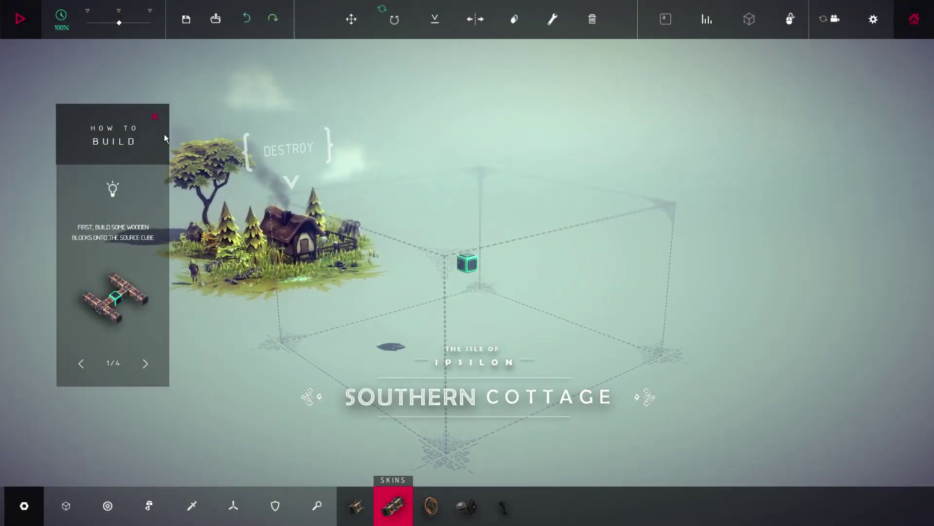
{"action": "left_click", "coordinate": [155, 117]}
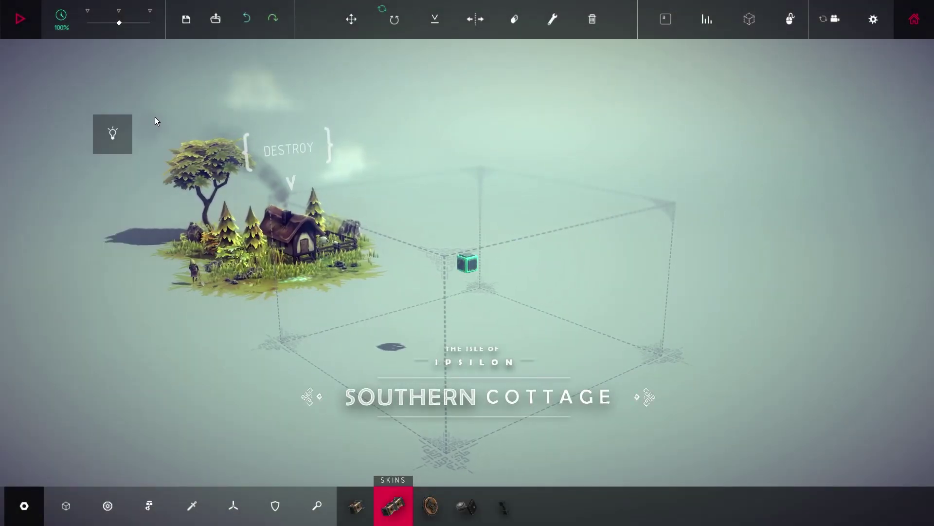
{"action": "left_click", "coordinate": [873, 20]}
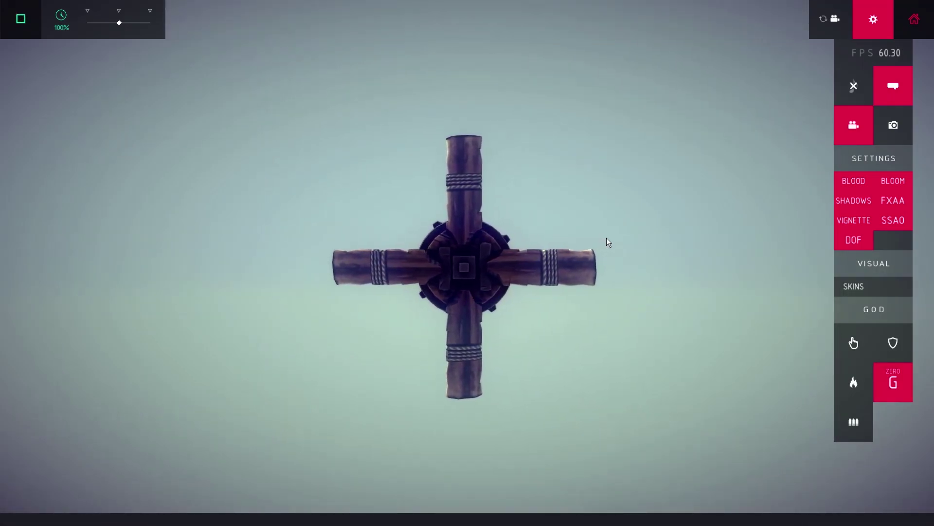
- Slow down the running simulation of the four-bladed propeller
{"action": "left_click_drag", "start_coordinate": [118, 23], "coordinate": [98, 23]}
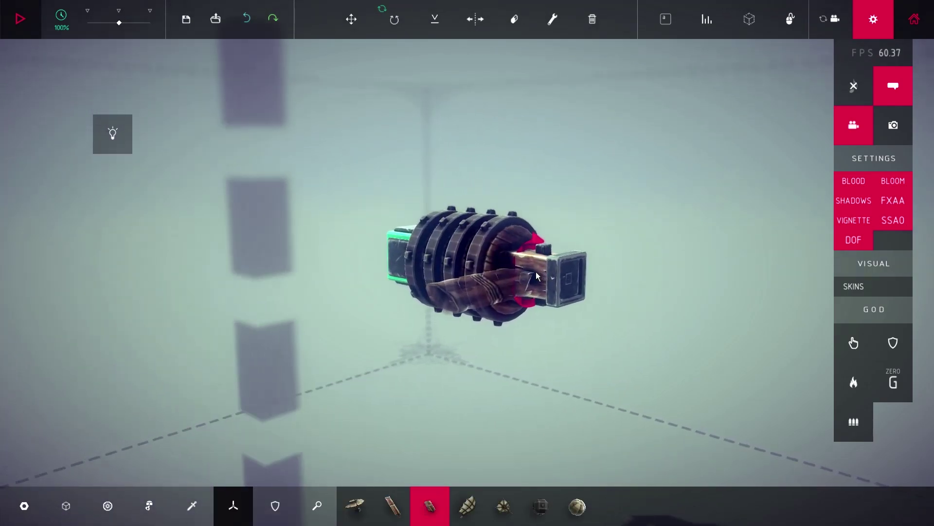
- Mount four propeller blades around the block ahead of the wheel stack and fit a motor wheel at their centre
{"action": "left_click", "coordinate": [535, 271]}
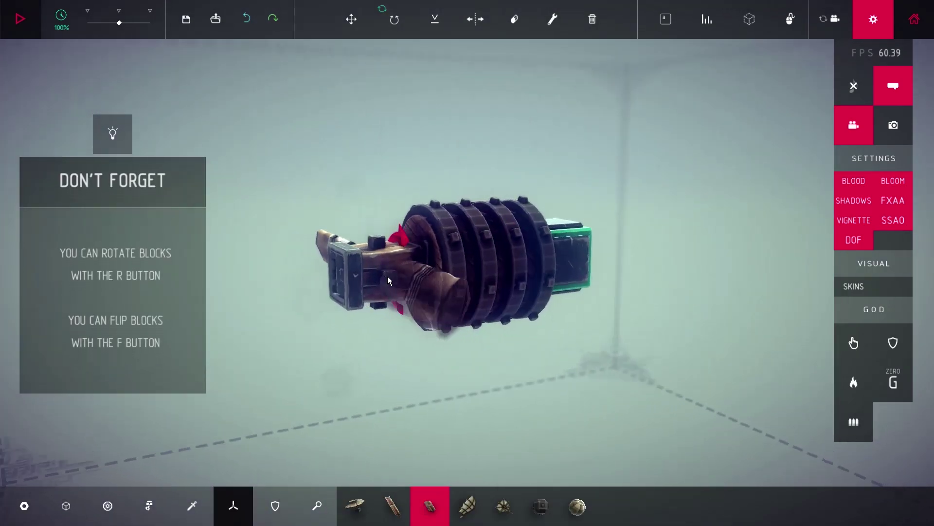
{"action": "left_click", "coordinate": [378, 272]}
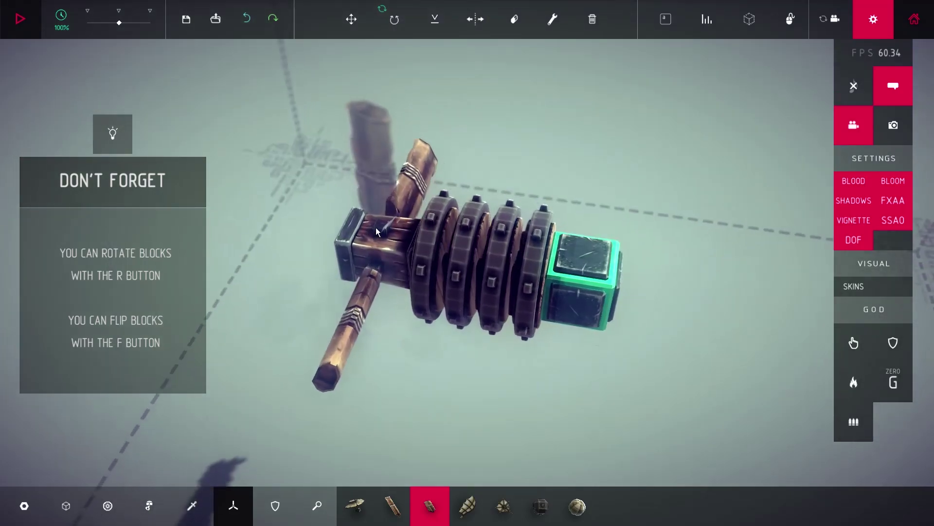
{"action": "left_click", "coordinate": [374, 231]}
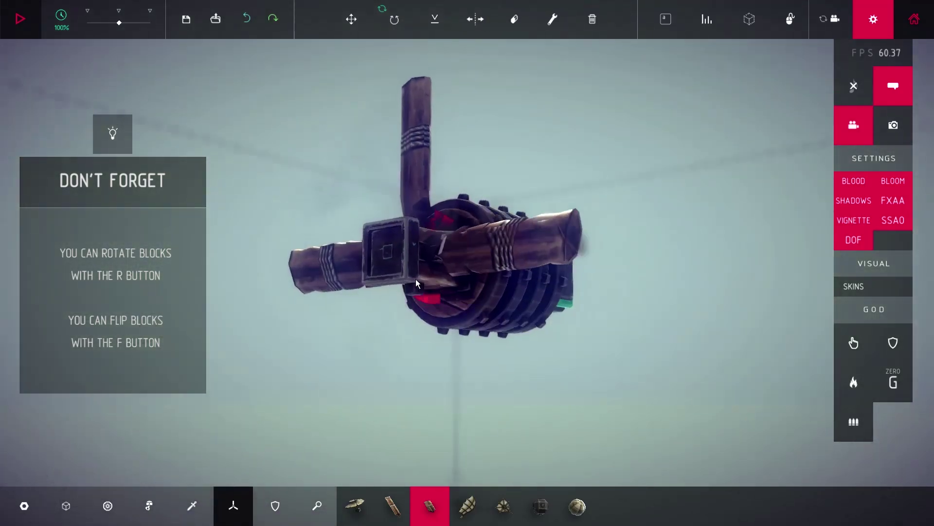
{"action": "left_click", "coordinate": [422, 241]}
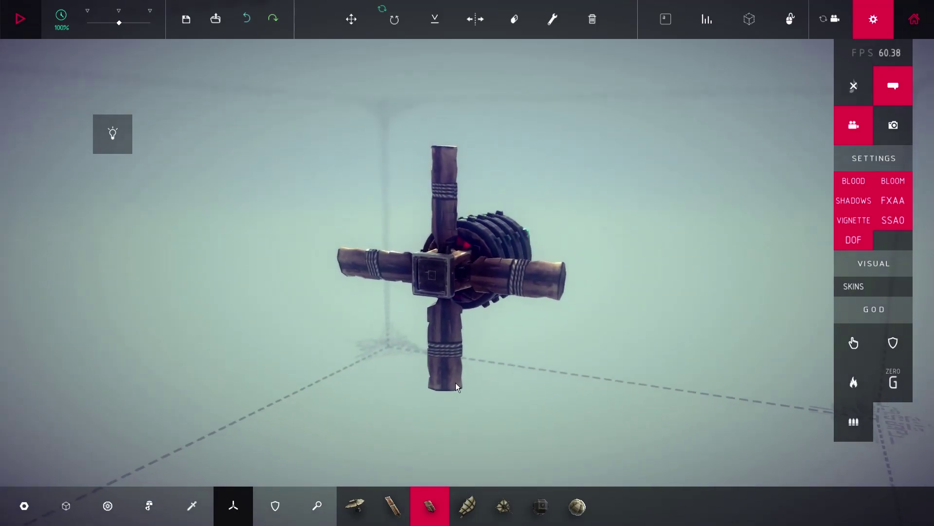
{"action": "right_click", "coordinate": [434, 294]}
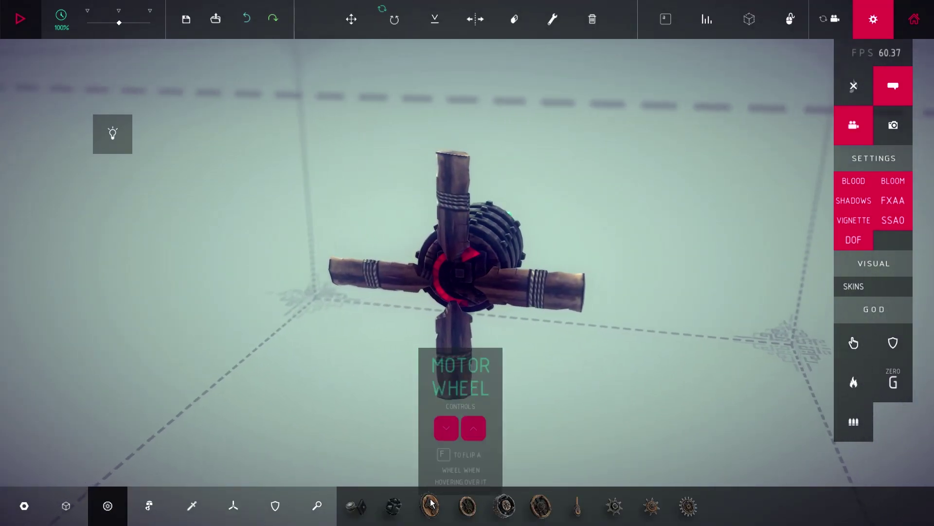
{"action": "left_click", "coordinate": [468, 270]}
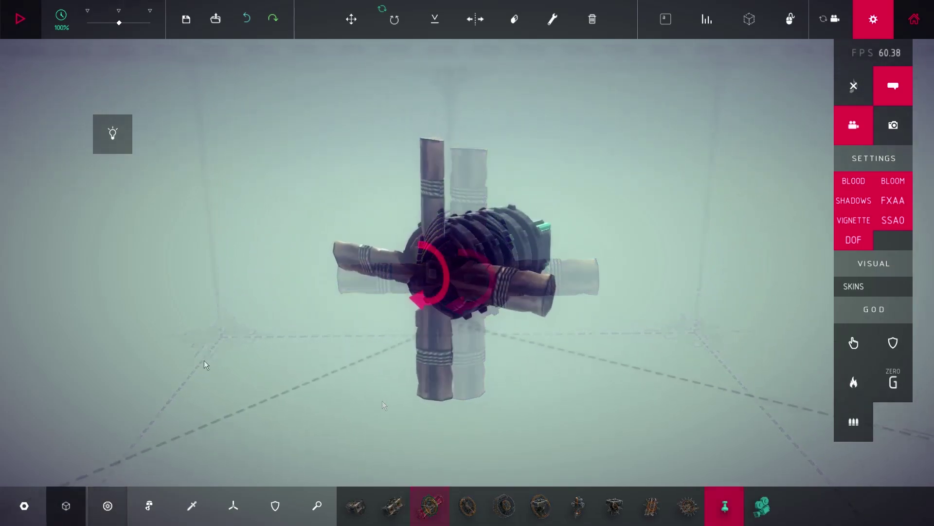
- Enable zero gravity and run a test simulation of the propeller engine
{"action": "left_click", "coordinate": [875, 380]}
{"action": "key", "text": "space"}
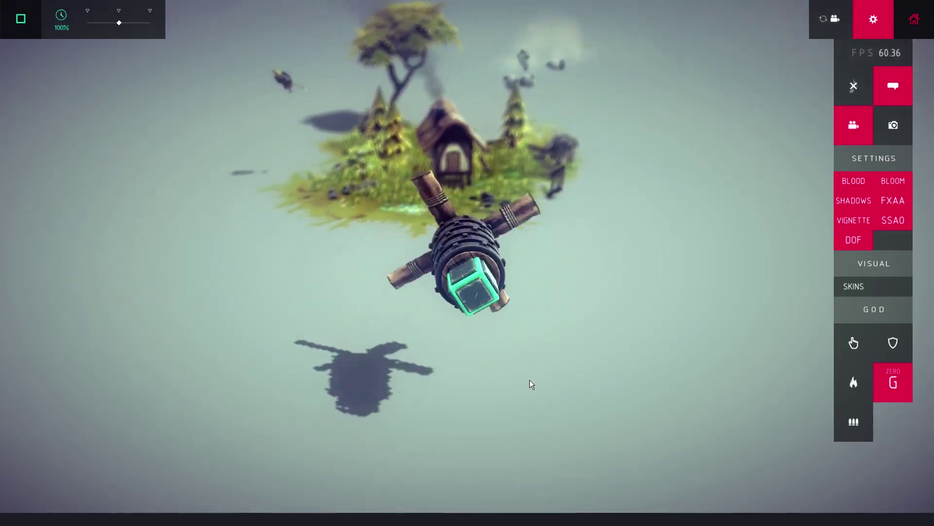
{"action": "key", "text": "space"}
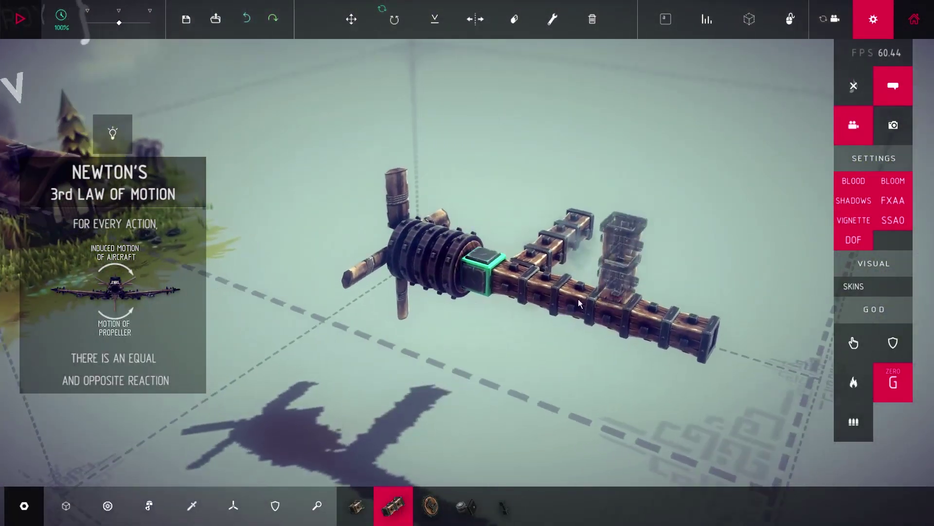
- Complete the wooden airframe with the missing wing, a tailplane on both sides of the tail end and a vertical fin
{"action": "left_click", "coordinate": [506, 292]}
{"action": "left_click", "coordinate": [469, 318]}
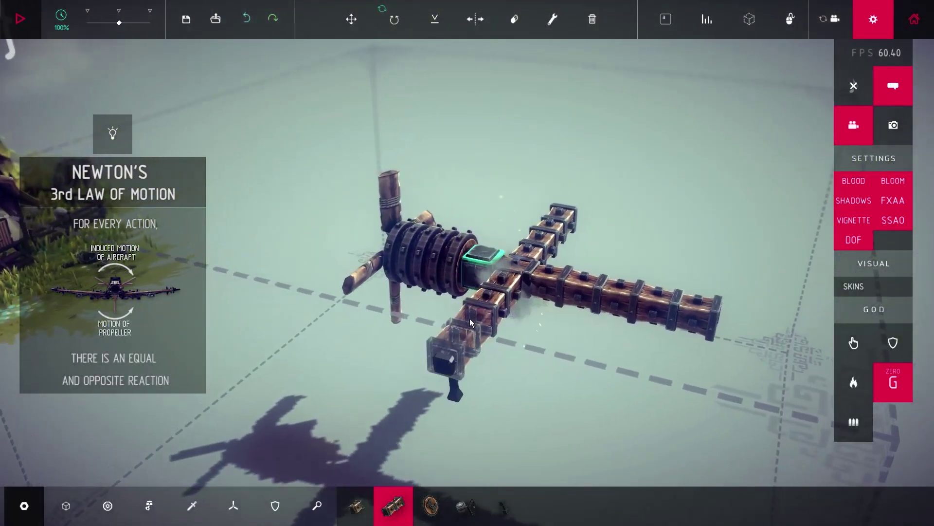
{"action": "left_click", "coordinate": [679, 322]}
{"action": "left_click_drag", "start_coordinate": [361, 337], "coordinate": [273, 308]}
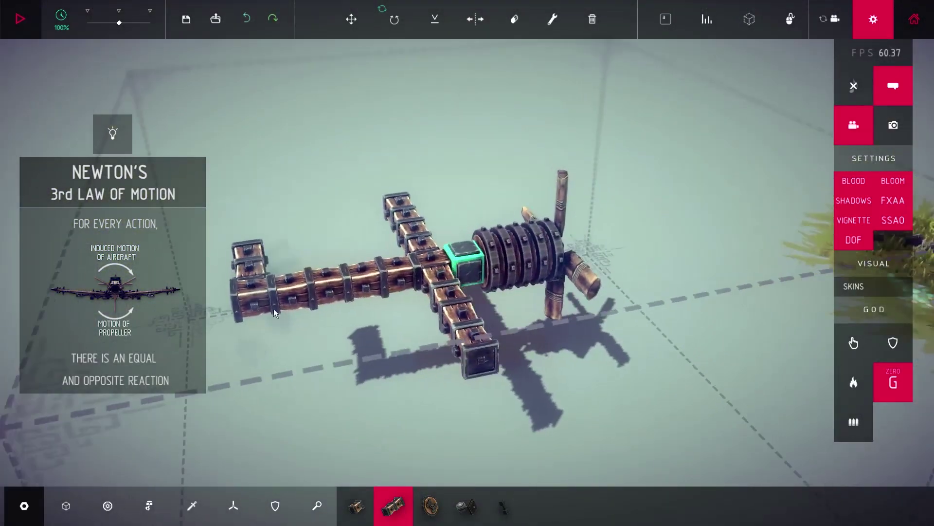
{"action": "left_click", "coordinate": [255, 288]}
{"action": "left_click", "coordinate": [265, 251]}
{"action": "key", "text": "ctrl+z"}
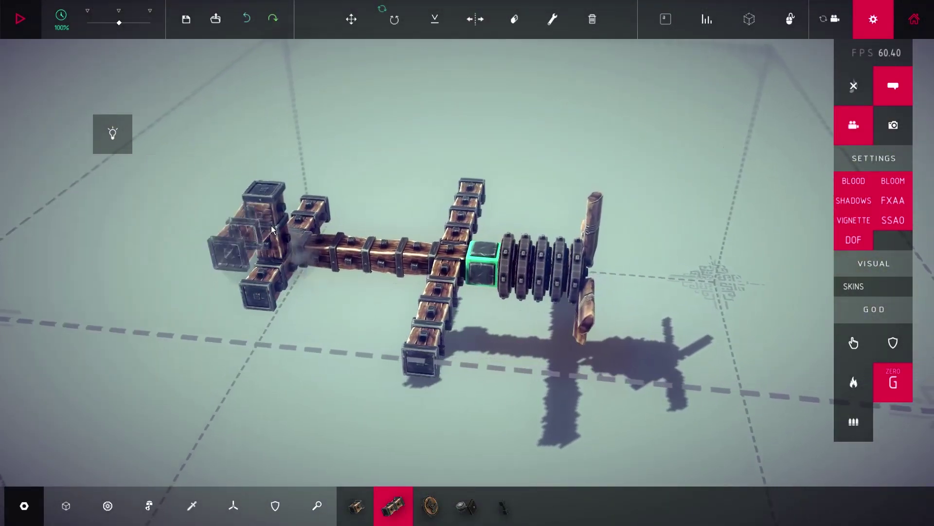
{"action": "left_click", "coordinate": [291, 234]}
- Run two test flights of the aircraft in zero gravity to check how the body reacts to the propeller
{"action": "left_click_drag", "start_coordinate": [343, 301], "coordinate": [509, 264]}
{"action": "key", "text": "space"}
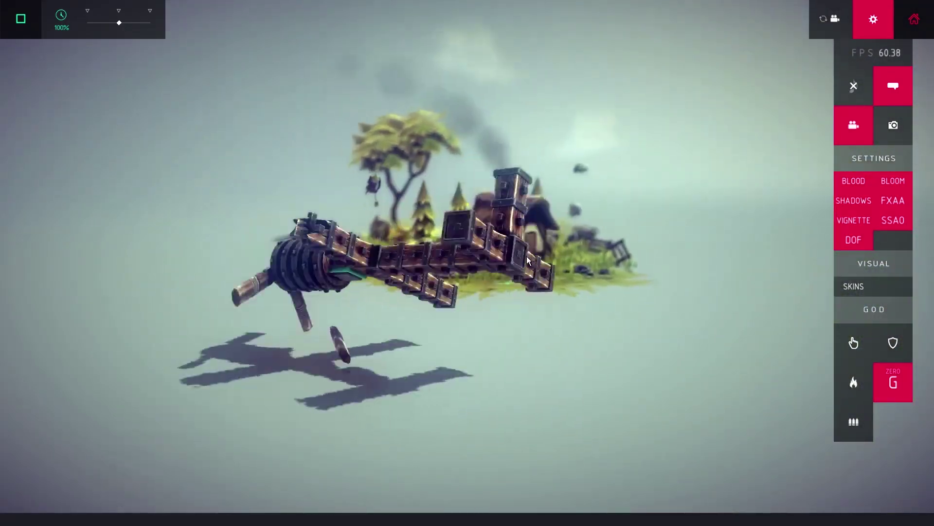
{"action": "key", "text": "space"}
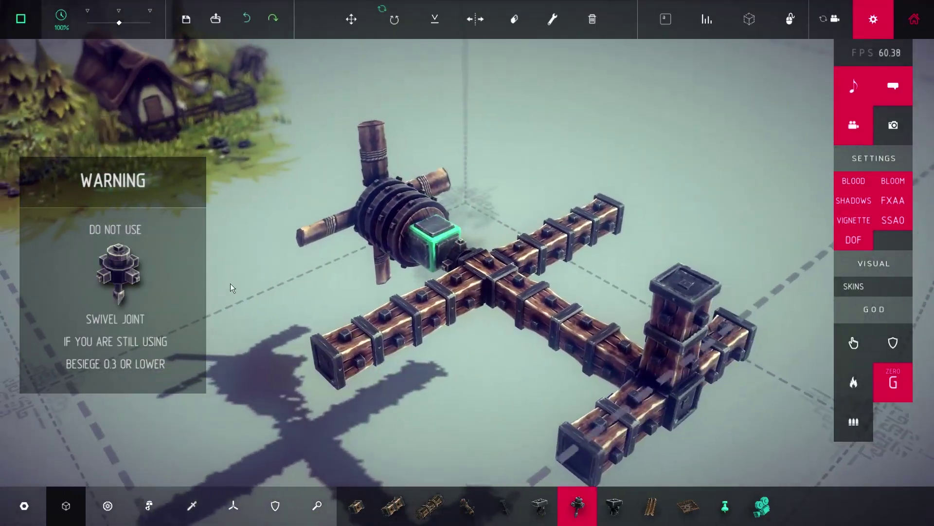
{"action": "key", "text": "space"}
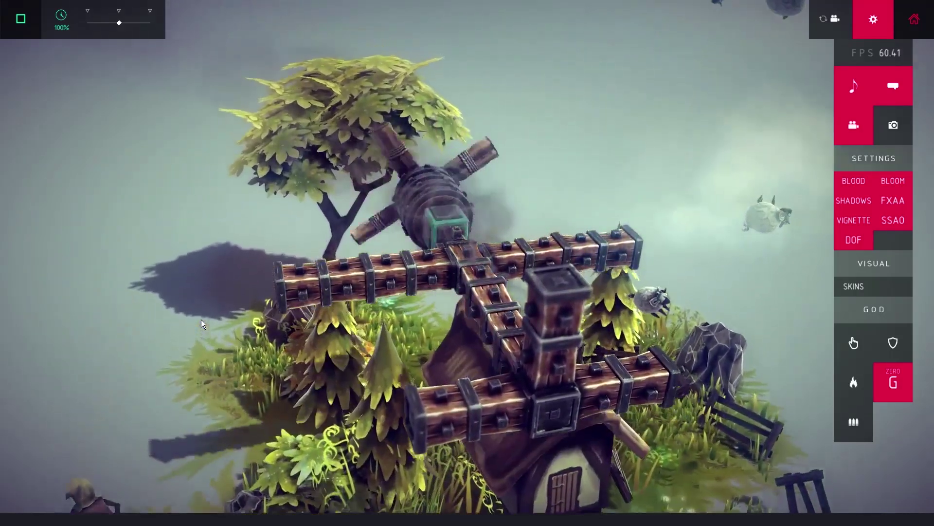
{"action": "key", "text": "space"}
- Mount a second set of propeller blades around the starting block behind the wheel stack
{"action": "left_click_drag", "start_coordinate": [312, 239], "coordinate": [457, 273]}
{"action": "left_click", "coordinate": [449, 239]}
{"action": "left_click", "coordinate": [454, 272]}
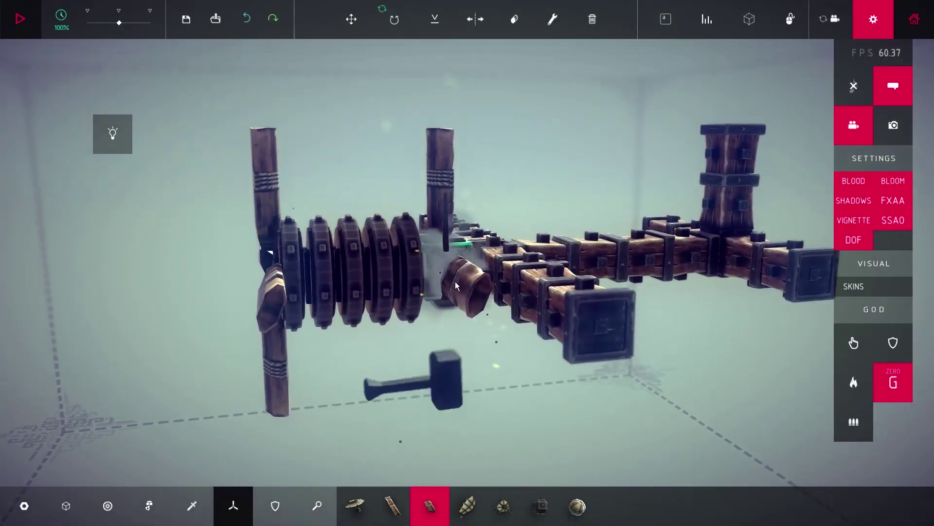
{"action": "left_click_drag", "start_coordinate": [473, 340], "coordinate": [442, 299]}
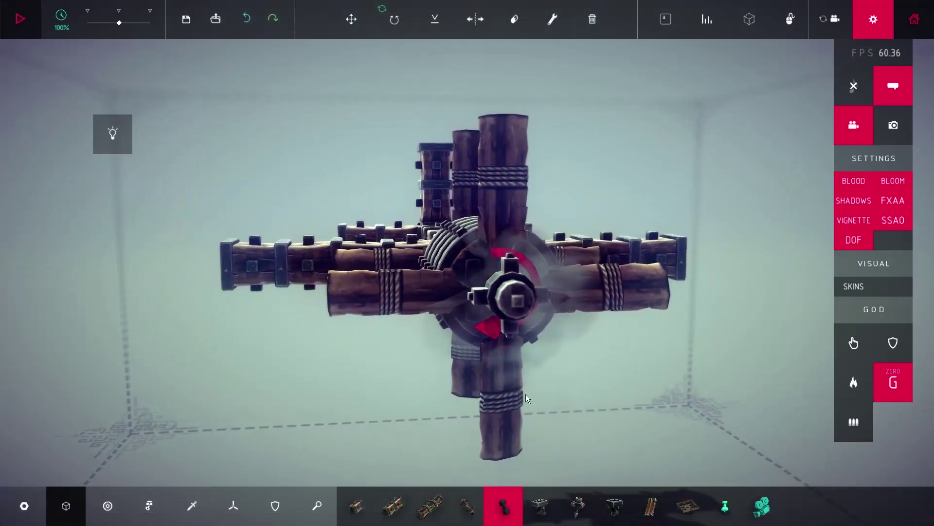
- Brace the front propeller blades to the swivel joint at the hub and run the simulation
{"action": "left_click_drag", "start_coordinate": [528, 398], "coordinate": [459, 417]}
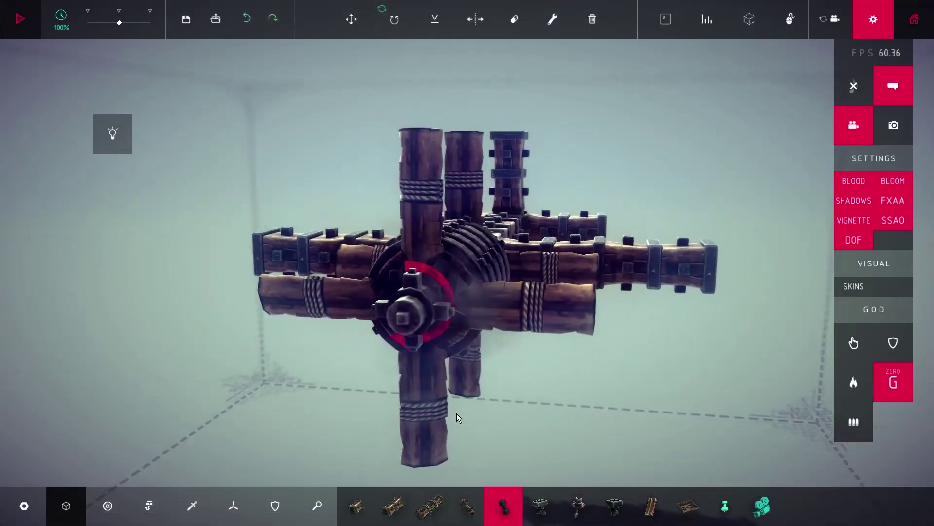
{"action": "left_click", "coordinate": [329, 346]}
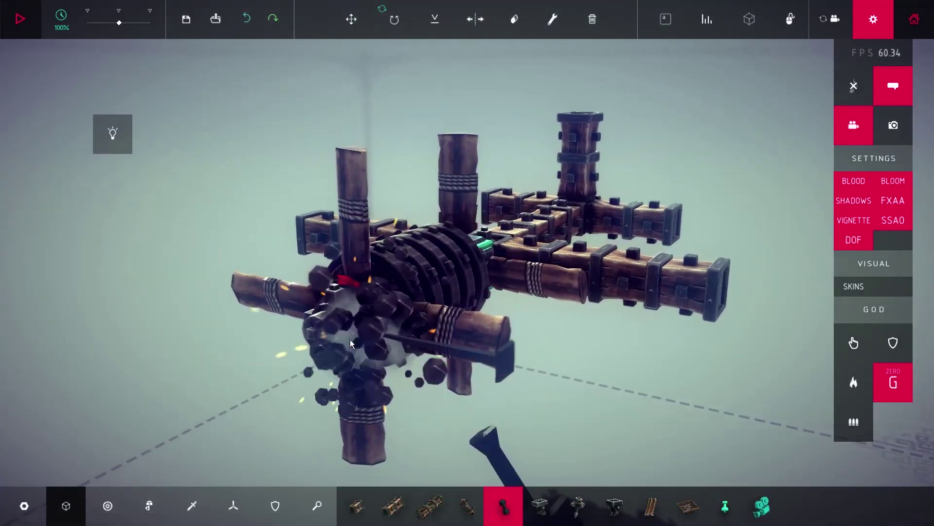
{"action": "left_click_drag", "start_coordinate": [330, 346], "coordinate": [608, 270]}
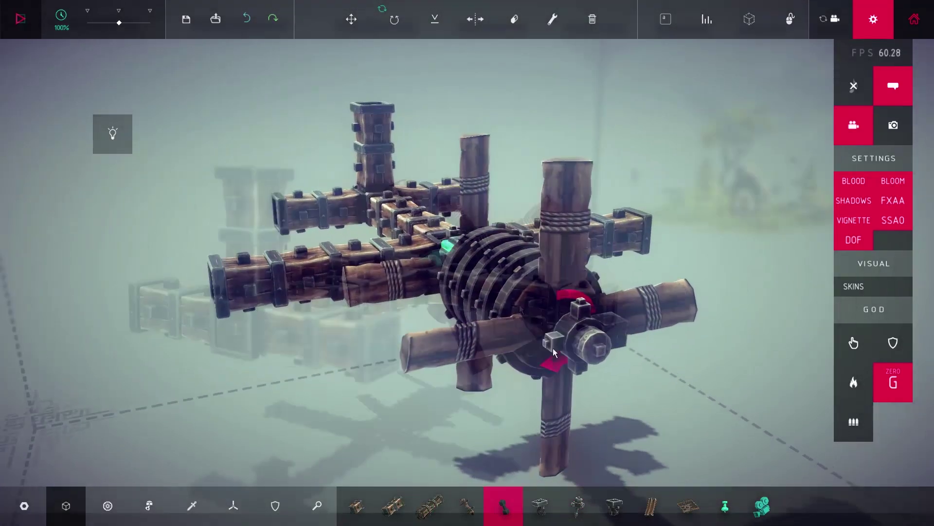
{"action": "key", "text": "space"}
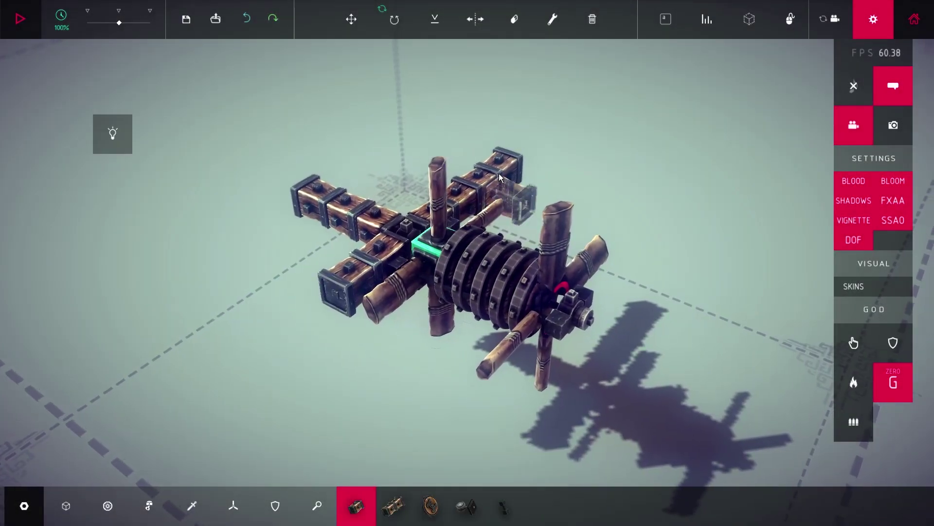
- Turn on X-axis symmetry and build small wooden block arms forward from both wingtips, undoing the last placement
{"action": "left_click_drag", "start_coordinate": [497, 174], "coordinate": [626, 235]}
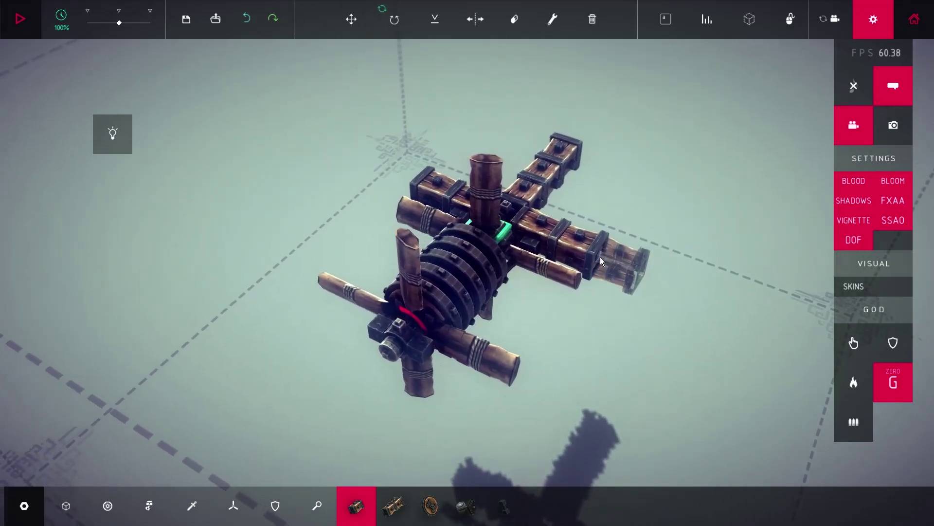
{"action": "mouse_move", "coordinate": [467, 29]}
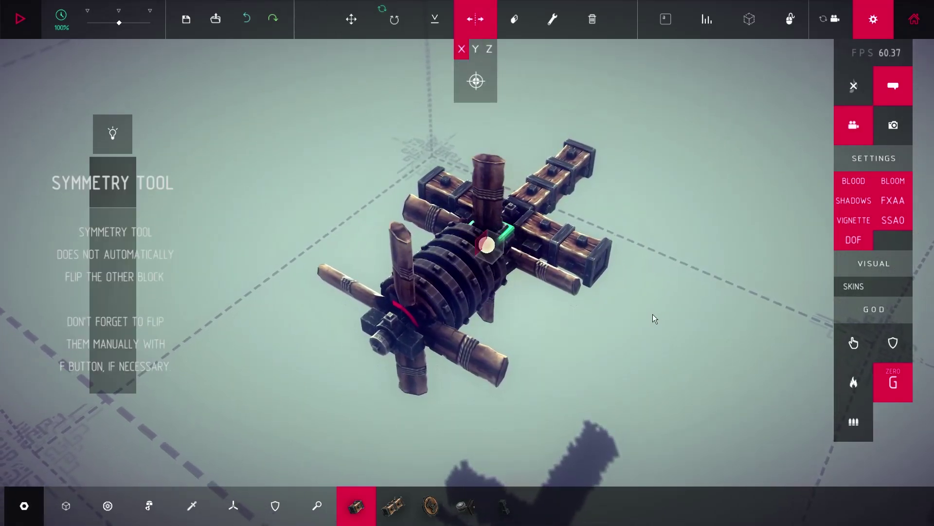
{"action": "left_click", "coordinate": [600, 270]}
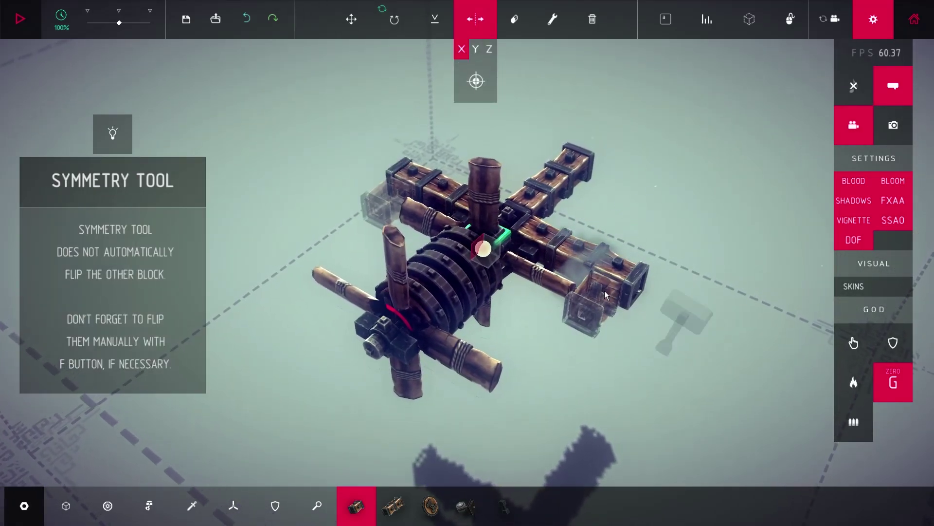
{"action": "left_click", "coordinate": [605, 290]}
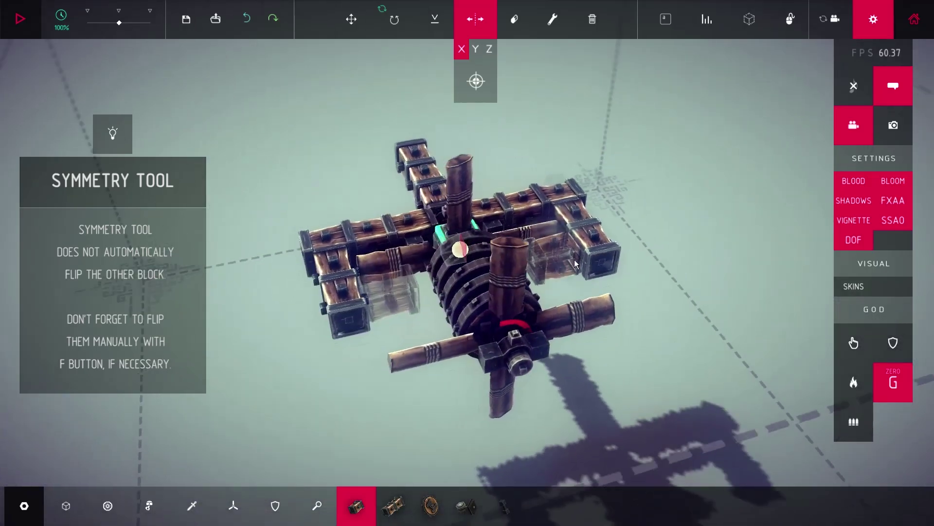
{"action": "left_click", "coordinate": [572, 250]}
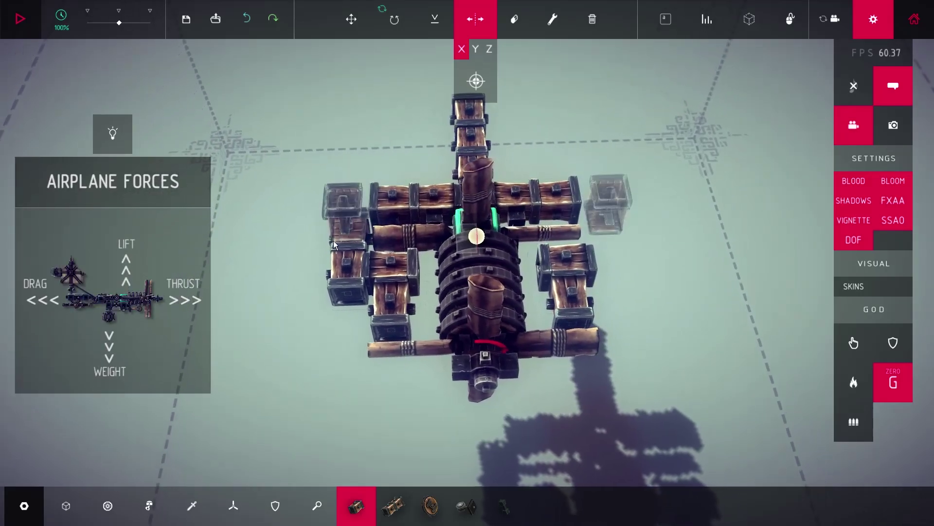
{"action": "key", "text": "ctrl+z"}
{"action": "left_click_drag", "start_coordinate": [331, 250], "coordinate": [653, 222]}
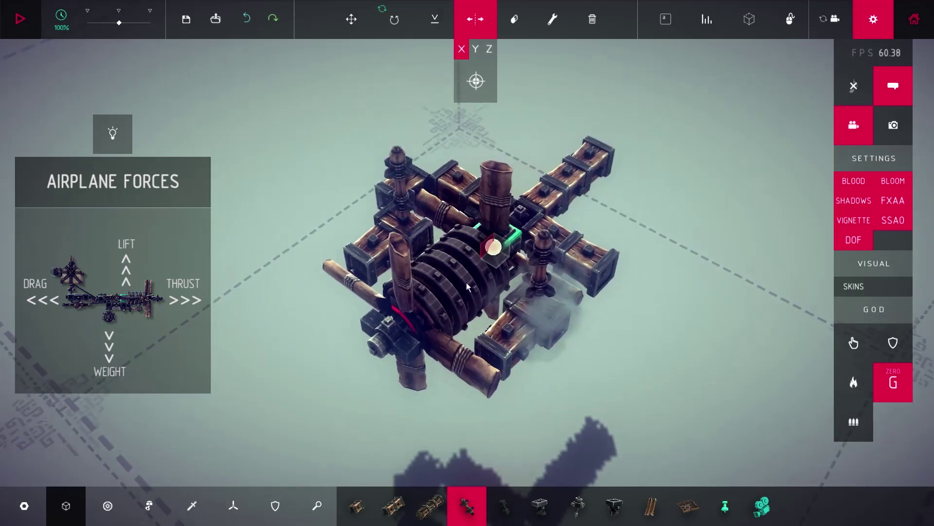
- Add mirrored chains of wooden poles extending outward from the block arms on both sides of the aircraft
{"action": "left_click_drag", "start_coordinate": [466, 287], "coordinate": [611, 304]}
{"action": "left_click", "coordinate": [433, 306]}
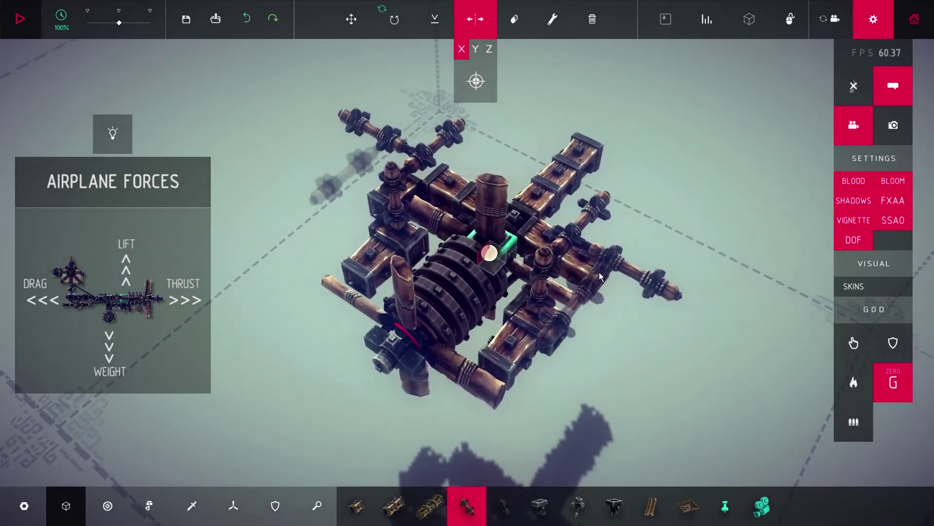
{"action": "left_click", "coordinate": [599, 271]}
{"action": "left_click_drag", "start_coordinate": [560, 242], "coordinate": [630, 272]}
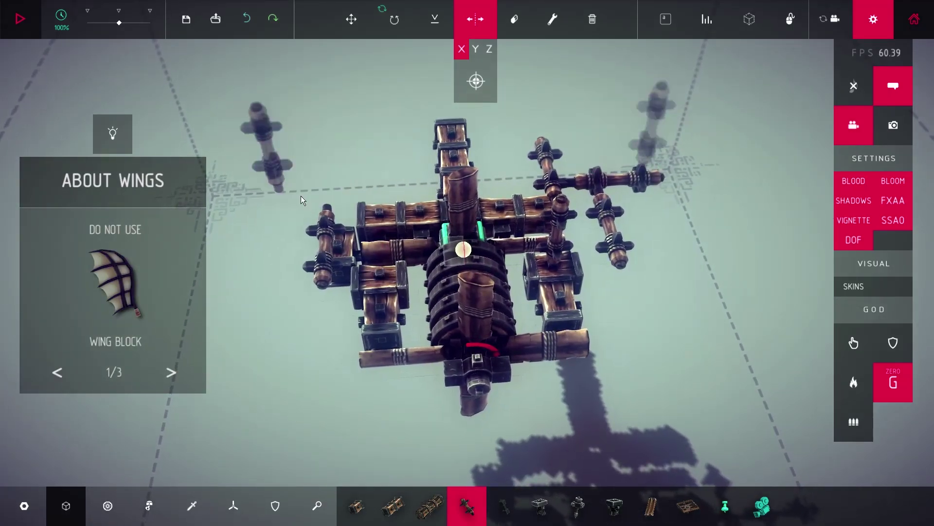
- Delete the surplus wooden poles around the wings
{"action": "key", "text": "x"}
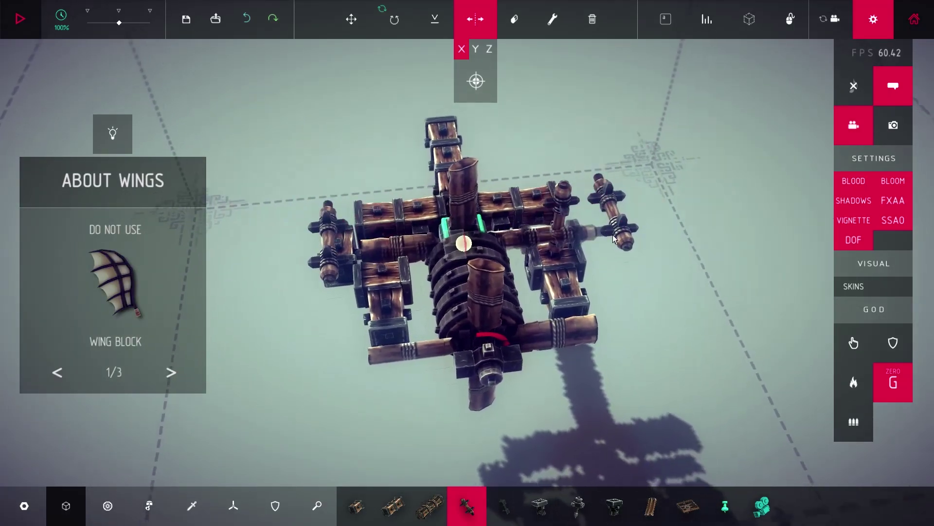
{"action": "left_click_drag", "start_coordinate": [612, 234], "coordinate": [533, 300]}
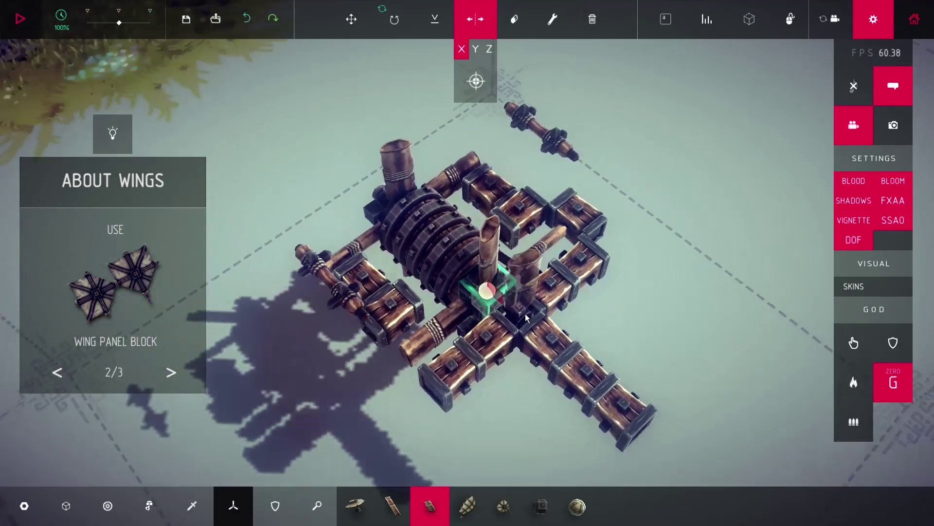
{"action": "left_click_drag", "start_coordinate": [525, 313], "coordinate": [376, 408]}
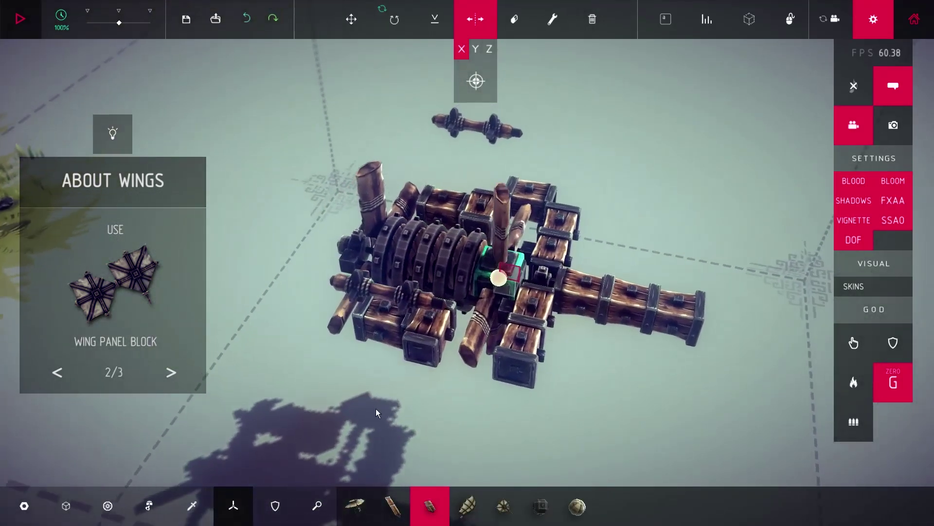
- Attach mirrored pairs of aerodynamic propeller blocks along the upper wing poles and to the forward wooden block arms
{"action": "left_click", "coordinate": [364, 295]}
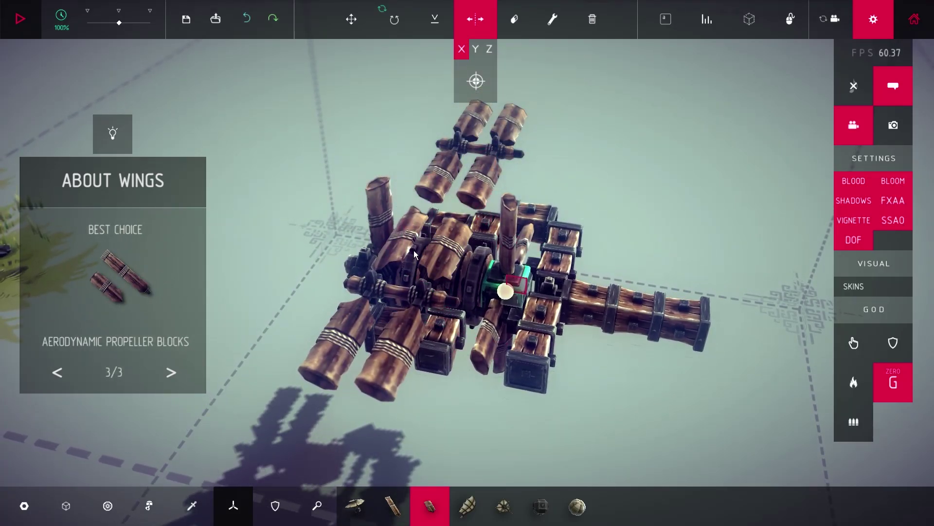
{"action": "left_click_drag", "start_coordinate": [421, 257], "coordinate": [428, 200]}
{"action": "left_click", "coordinate": [439, 325]}
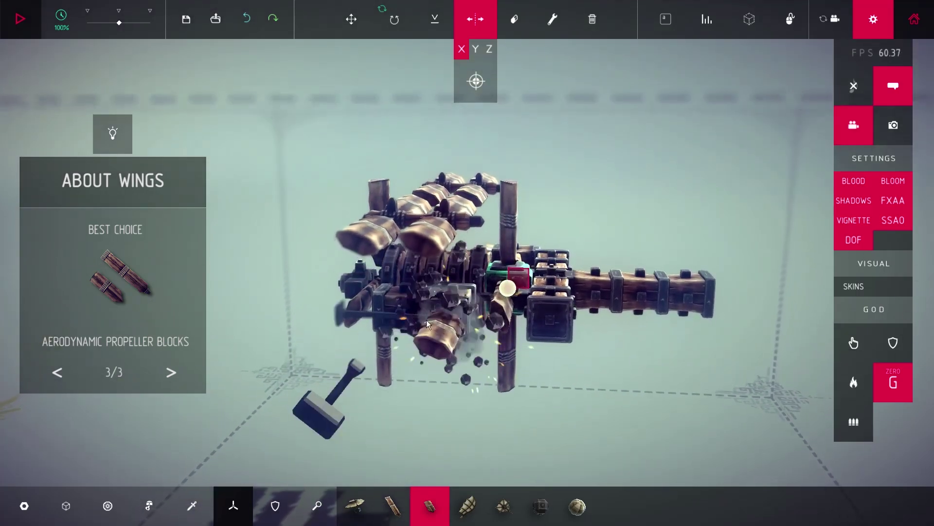
{"action": "left_click_drag", "start_coordinate": [406, 316], "coordinate": [592, 334]}
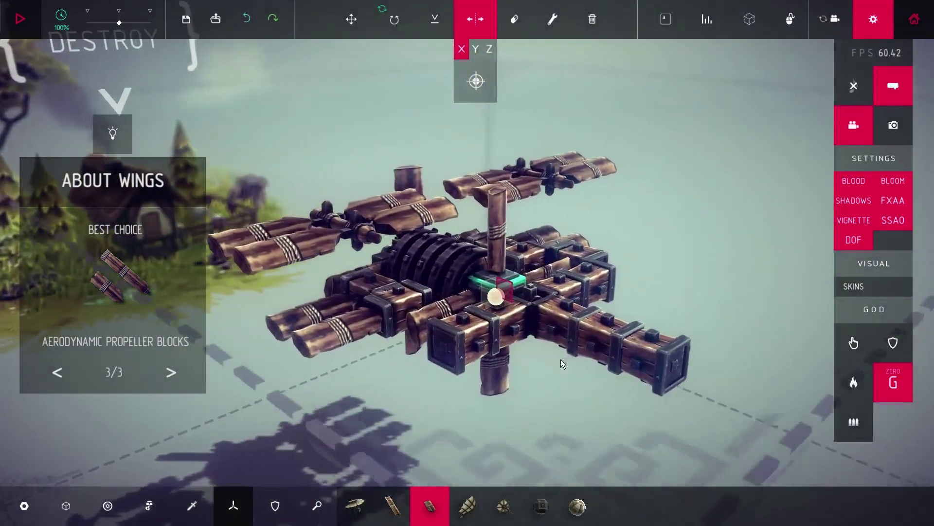
- Add mirrored wooden poles at the outer ends of the upper wing's propeller blocks on both sides
{"action": "left_click", "coordinate": [55, 511]}
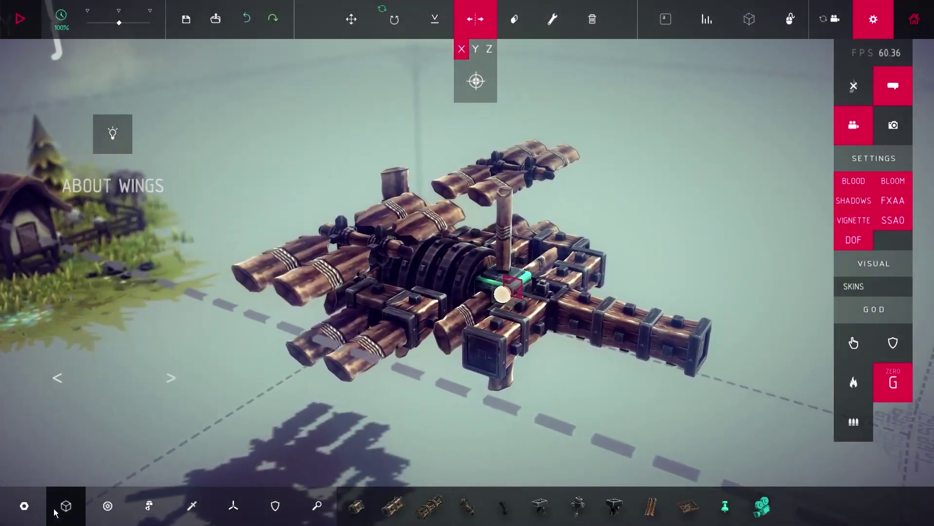
{"action": "left_click", "coordinate": [401, 256]}
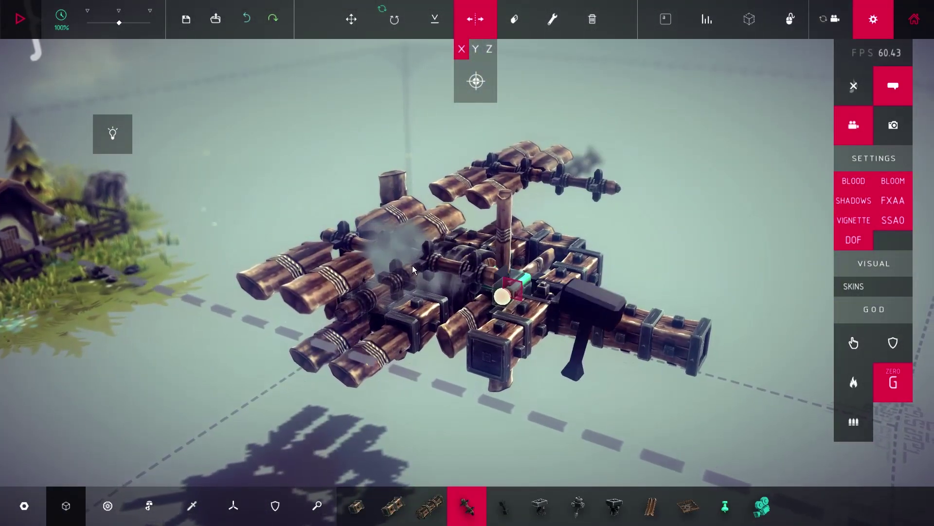
{"action": "left_click", "coordinate": [413, 265]}
{"action": "left_click", "coordinate": [327, 325]}
{"action": "left_click_drag", "start_coordinate": [331, 325], "coordinate": [456, 373]}
{"action": "left_click", "coordinate": [802, 293]}
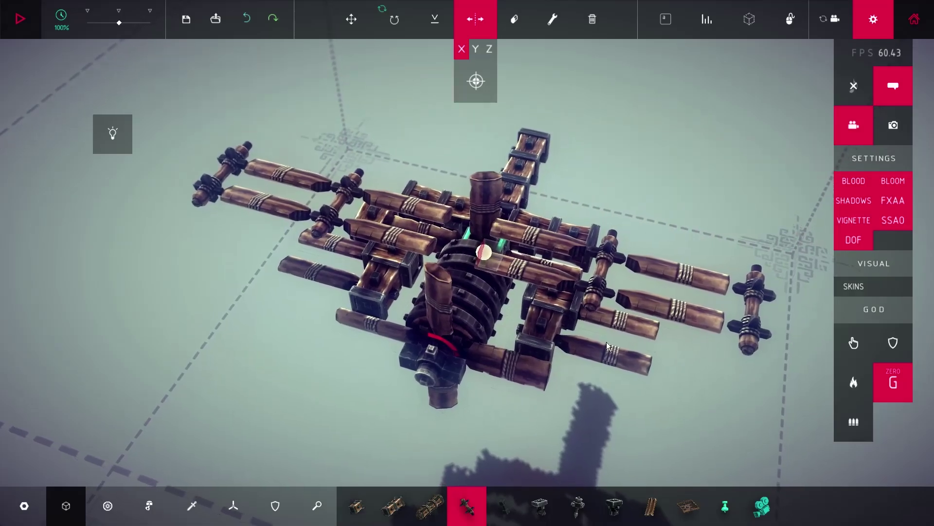
- Extend both upper wingtips with another pair of short propeller blocks and flip their orientation
{"action": "left_click", "coordinate": [235, 506]}
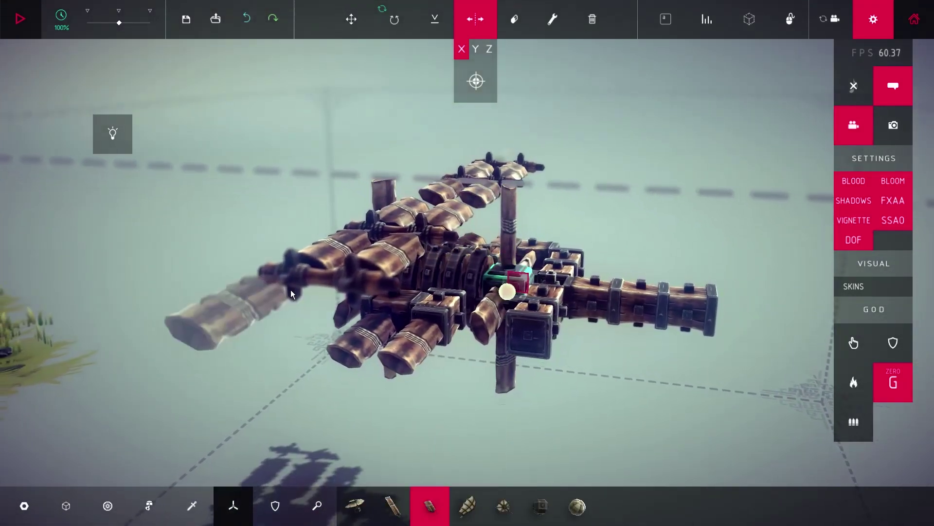
{"action": "left_click", "coordinate": [290, 290]}
{"action": "left_click", "coordinate": [322, 299]}
{"action": "left_click_drag", "start_coordinate": [322, 300], "coordinate": [270, 354]}
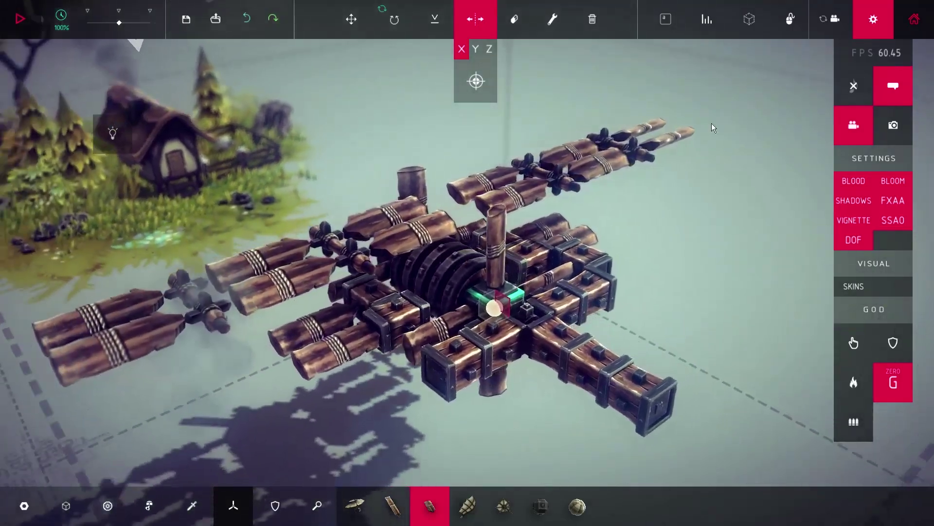
{"action": "key", "text": "f"}
{"action": "key", "text": "f"}
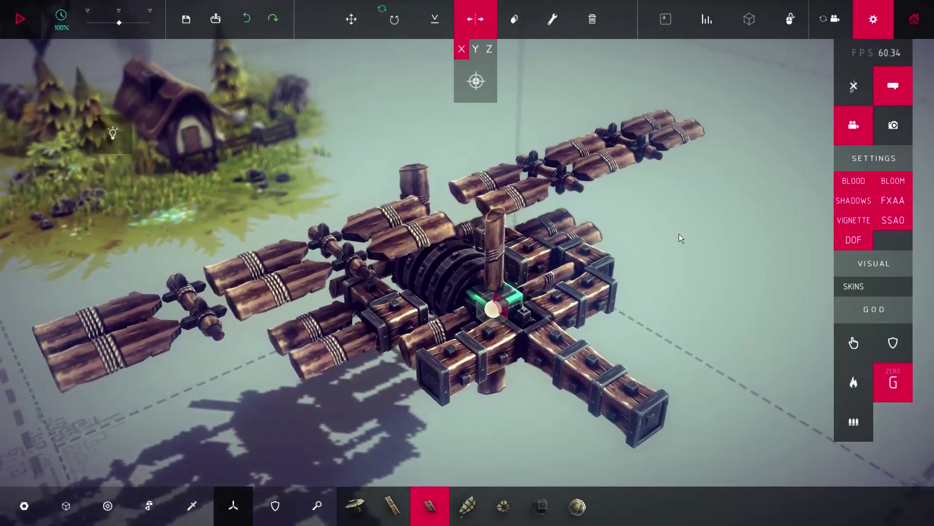
- Add mirrored wooden poles at the outer ends of the lower wings' propeller blocks
{"action": "left_click_drag", "start_coordinate": [679, 234], "coordinate": [756, 254]}
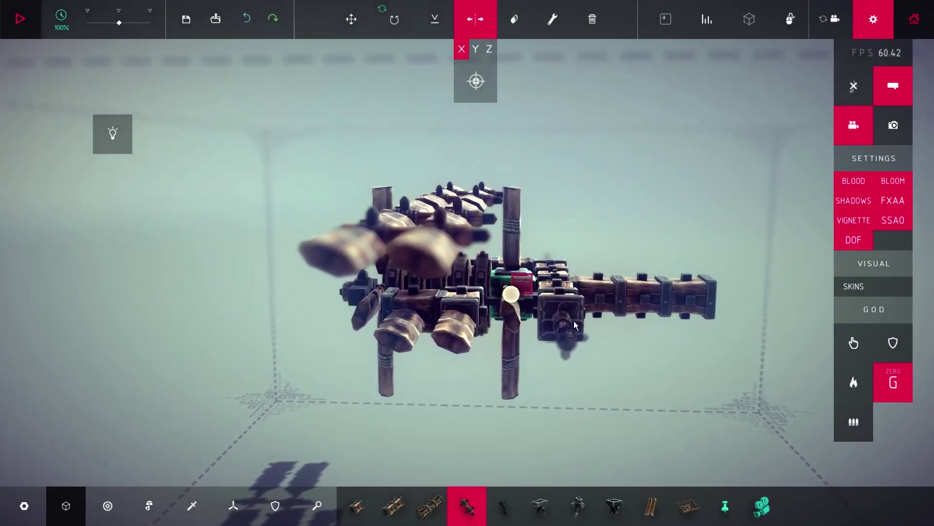
{"action": "left_click_drag", "start_coordinate": [601, 343], "coordinate": [669, 361]}
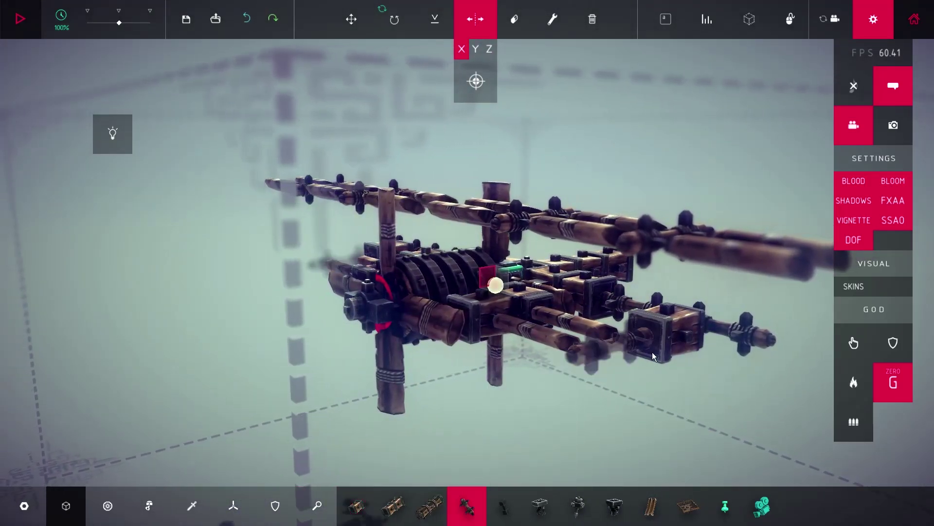
{"action": "left_click_drag", "start_coordinate": [652, 352], "coordinate": [347, 339]}
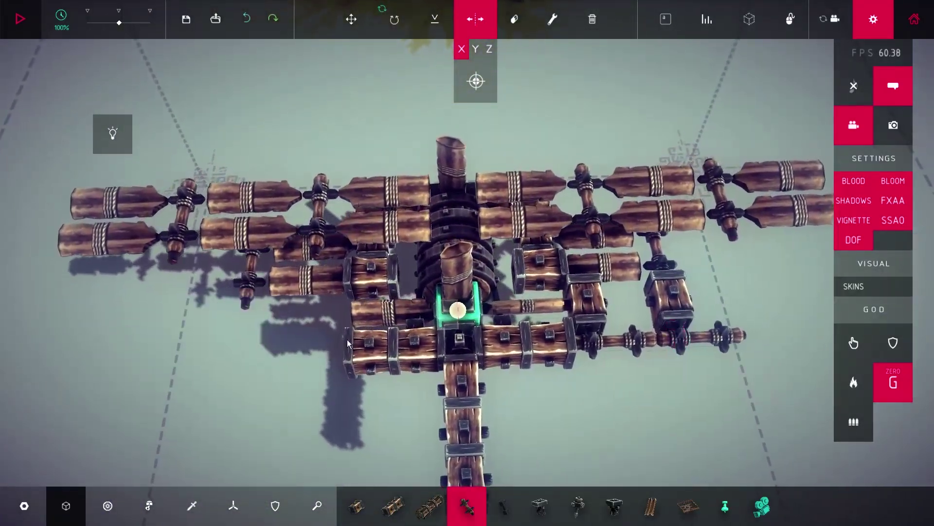
{"action": "left_click_drag", "start_coordinate": [691, 338], "coordinate": [709, 365]}
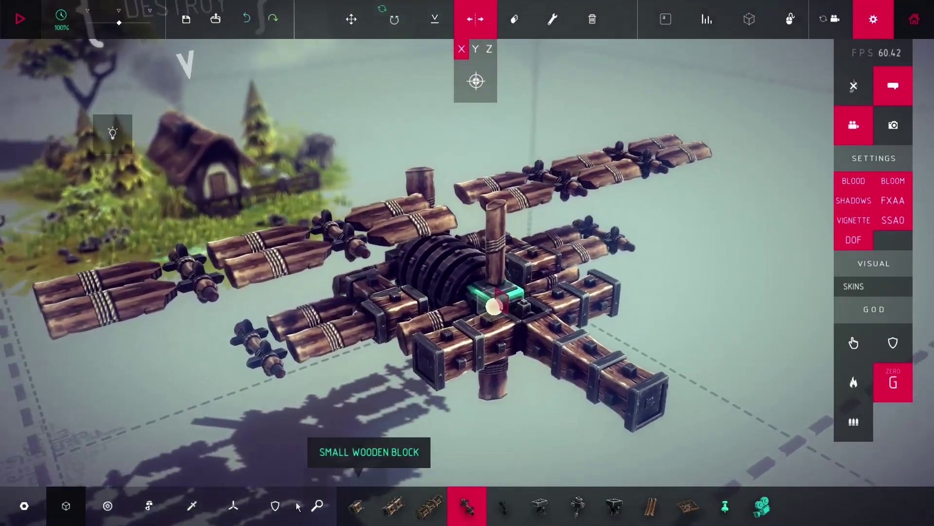
- Extend both lower wings outward with a pair of short propeller blocks mounted on the new end poles
{"action": "left_click", "coordinate": [232, 506]}
{"action": "left_click", "coordinate": [430, 506]}
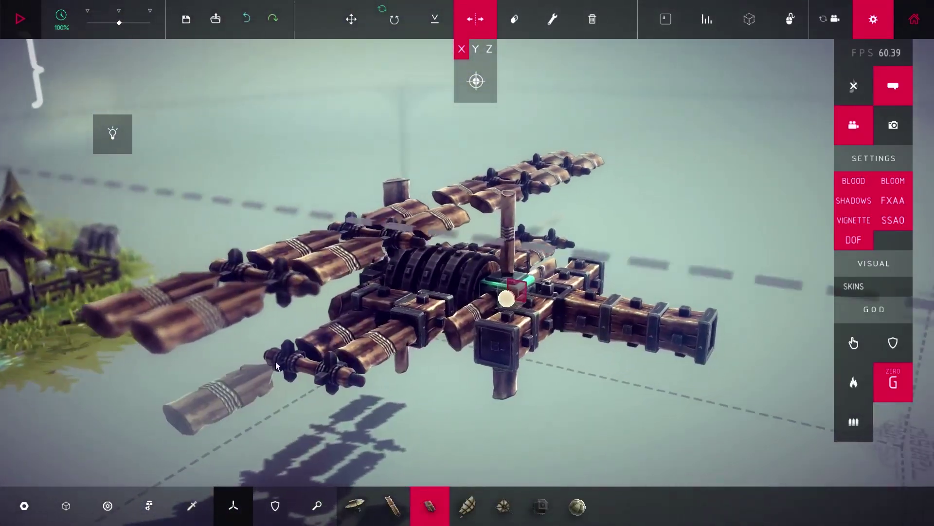
{"action": "left_click_drag", "start_coordinate": [291, 363], "coordinate": [693, 374]}
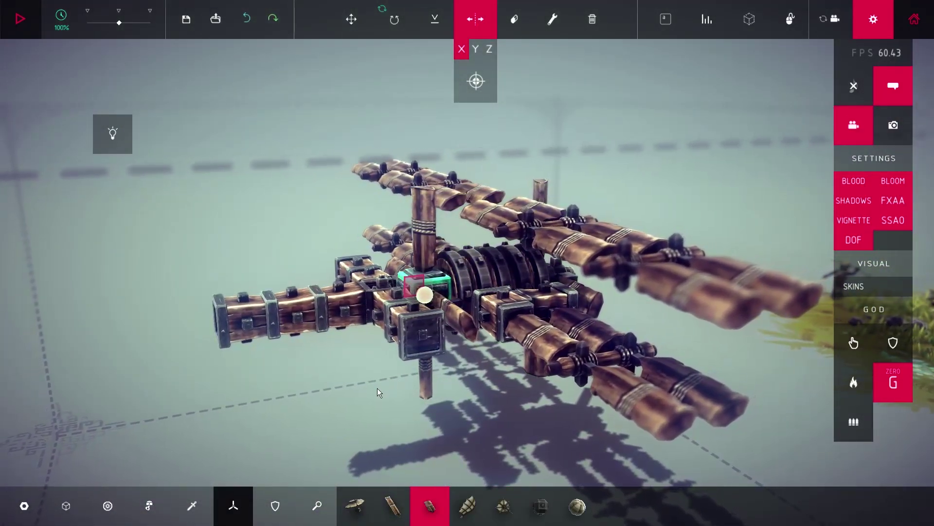
- Brace the rear edge of the upper wing along its span and tie it down to the lower wings on both sides
{"action": "left_click", "coordinate": [24, 505]}
{"action": "left_click", "coordinate": [503, 505]}
{"action": "left_click_drag", "start_coordinate": [574, 361], "coordinate": [621, 267]}
{"action": "left_click_drag", "start_coordinate": [621, 273], "coordinate": [614, 373]}
{"action": "left_click_drag", "start_coordinate": [733, 253], "coordinate": [395, 306]}
{"action": "left_click", "coordinate": [395, 307]}
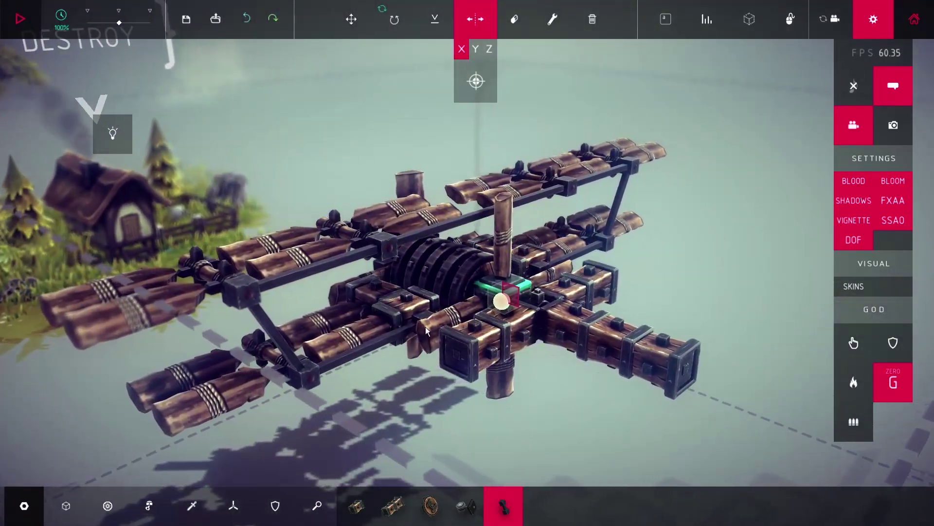
- Brace the front edge of the upper wing and connect it to the lower wings and wooden block arms
{"action": "left_click_drag", "start_coordinate": [503, 358], "coordinate": [646, 364]}
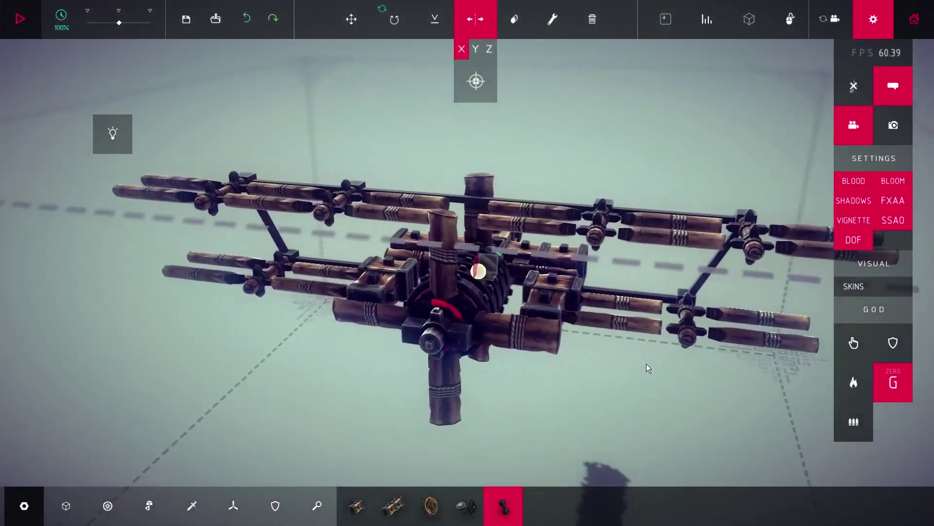
{"action": "left_click_drag", "start_coordinate": [499, 335], "coordinate": [608, 246]}
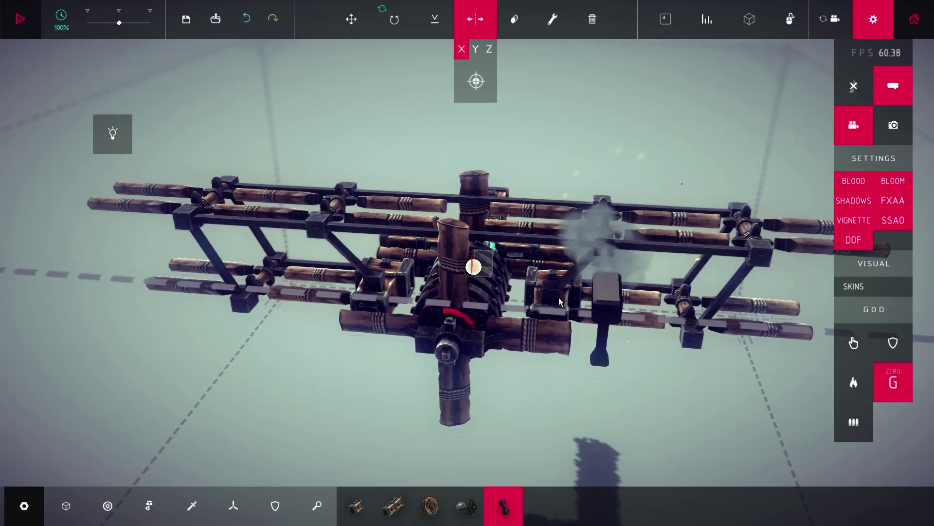
{"action": "left_click_drag", "start_coordinate": [552, 299], "coordinate": [383, 247]}
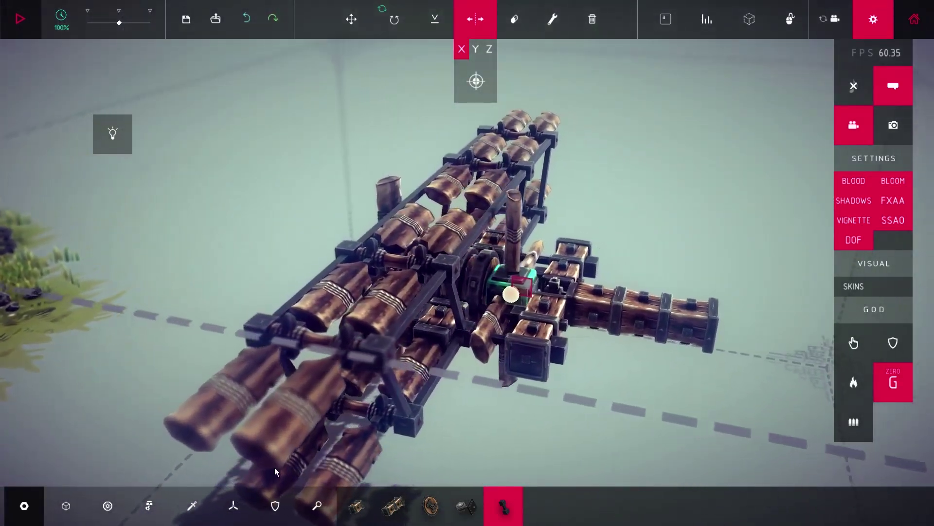
- Test the braced airframe in a zero-gravity simulation with the hand god tool enabled, and stop the simulation
{"action": "key", "text": "space"}
{"action": "left_click", "coordinate": [857, 341]}
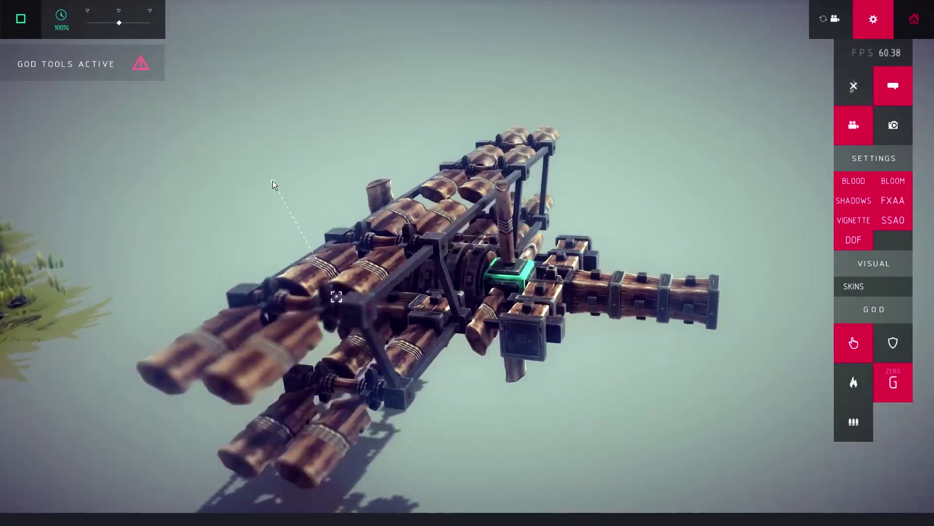
{"action": "key", "text": "space"}
- Extend the end of the tail boom with a small wooden block and fit horizontal and vertical wing panels to the tail
{"action": "left_click_drag", "start_coordinate": [579, 350], "coordinate": [376, 406]}
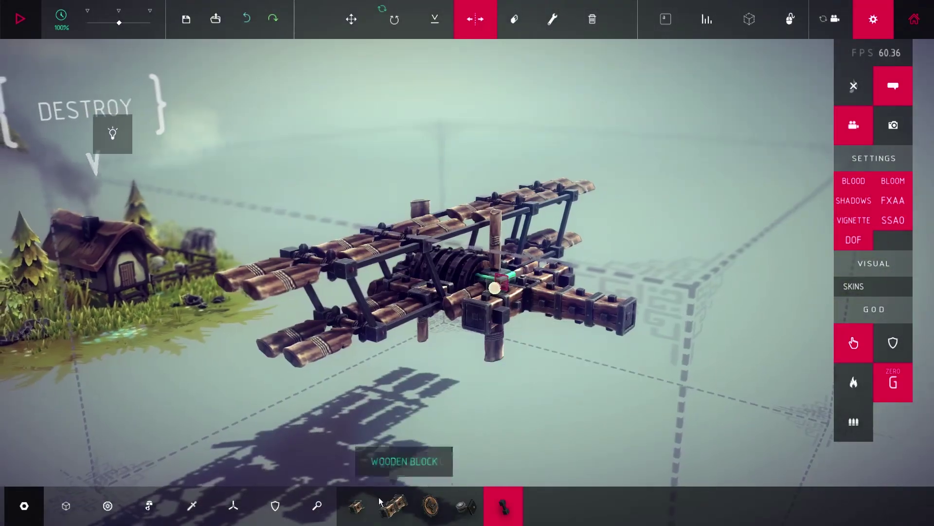
{"action": "left_click", "coordinate": [357, 506]}
{"action": "left_click_drag", "start_coordinate": [586, 401], "coordinate": [605, 345]}
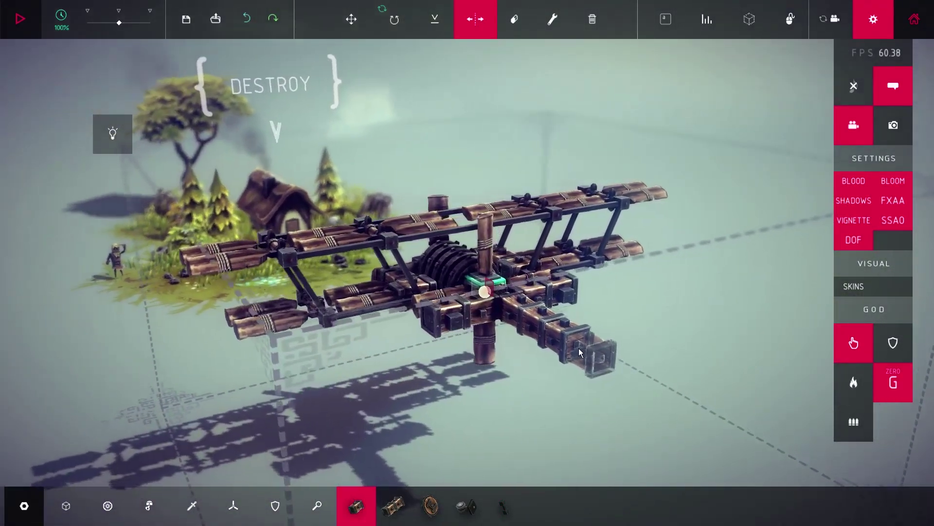
{"action": "left_click", "coordinate": [233, 506]}
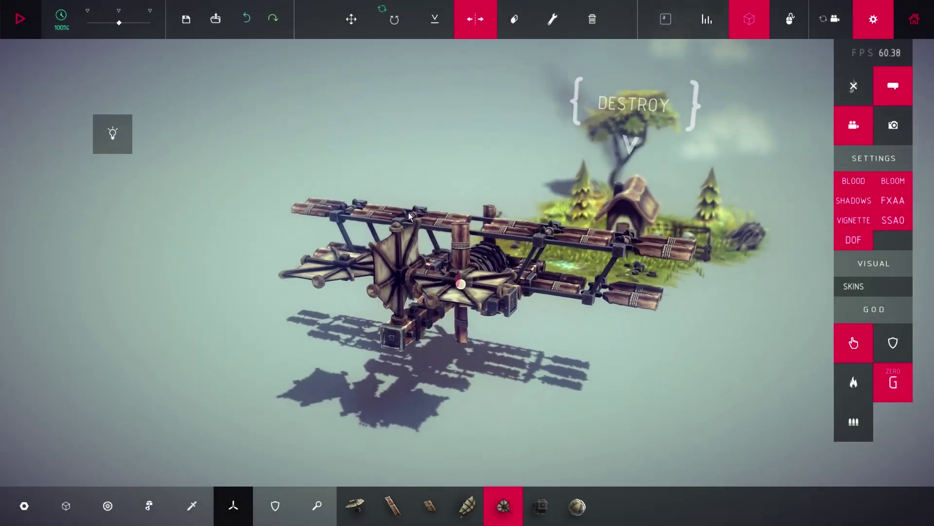
- Raise the whole aircraft high above the ground with the move tool
{"action": "scroll", "coordinate": [408, 213], "scroll_direction": "down", "scroll_amount": 3}
{"action": "left_click", "coordinate": [351, 20]}
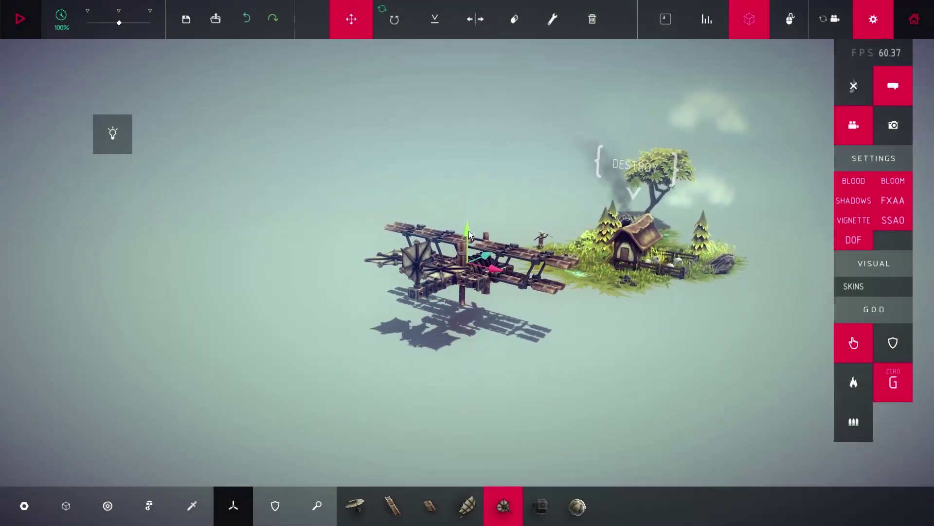
{"action": "scroll", "coordinate": [469, 97], "scroll_direction": "down", "scroll_amount": 5}
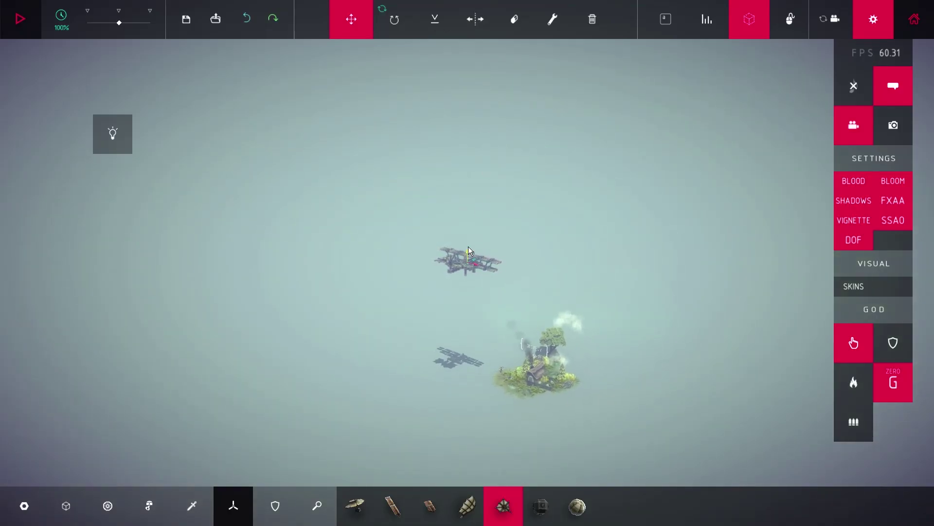
{"action": "scroll", "coordinate": [503, 274], "scroll_direction": "up", "scroll_amount": 5}
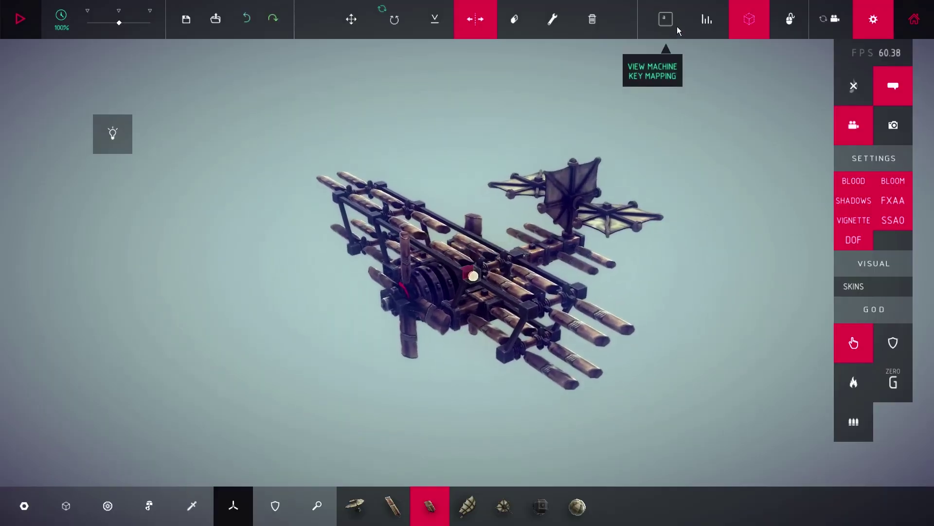
- Show the aircraft's centre of mass and examine its position relative to the wings and starting block
{"action": "left_click", "coordinate": [708, 22]}
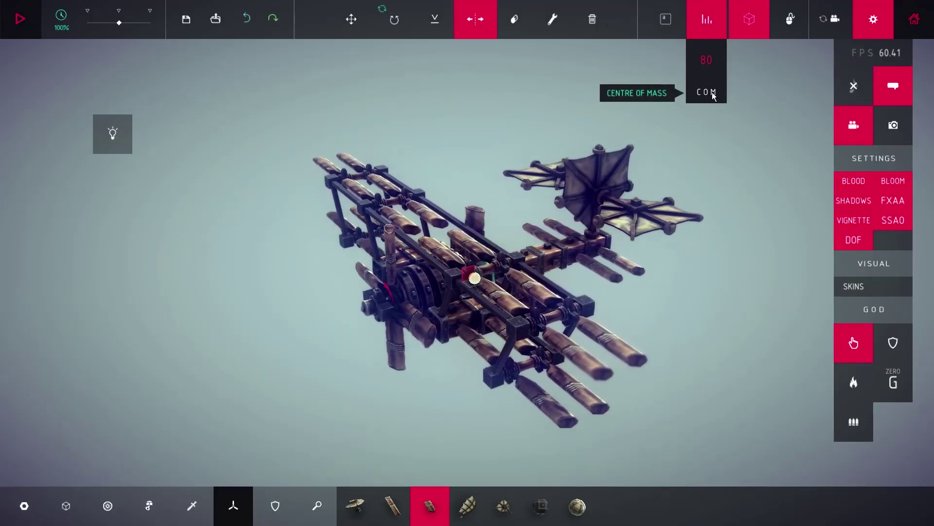
{"action": "left_click", "coordinate": [708, 92]}
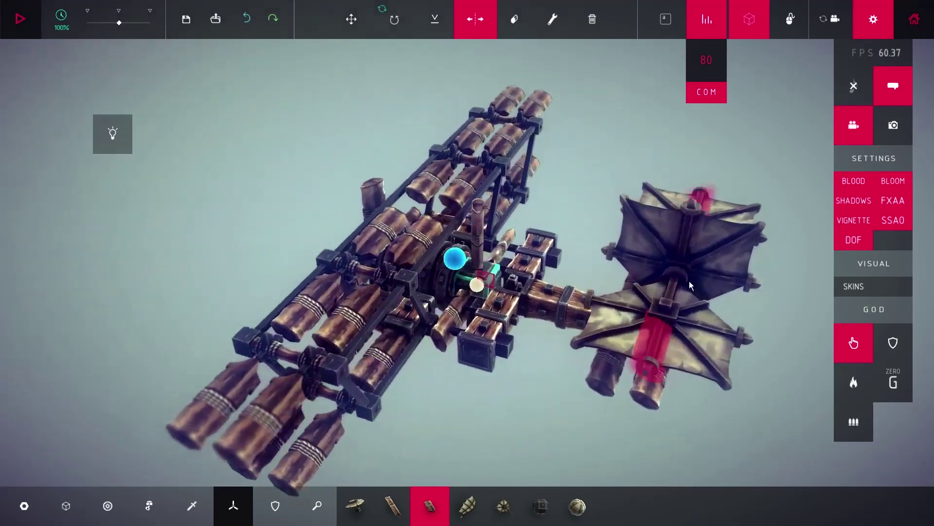
{"action": "scroll", "coordinate": [684, 287], "scroll_direction": "up", "scroll_amount": 3}
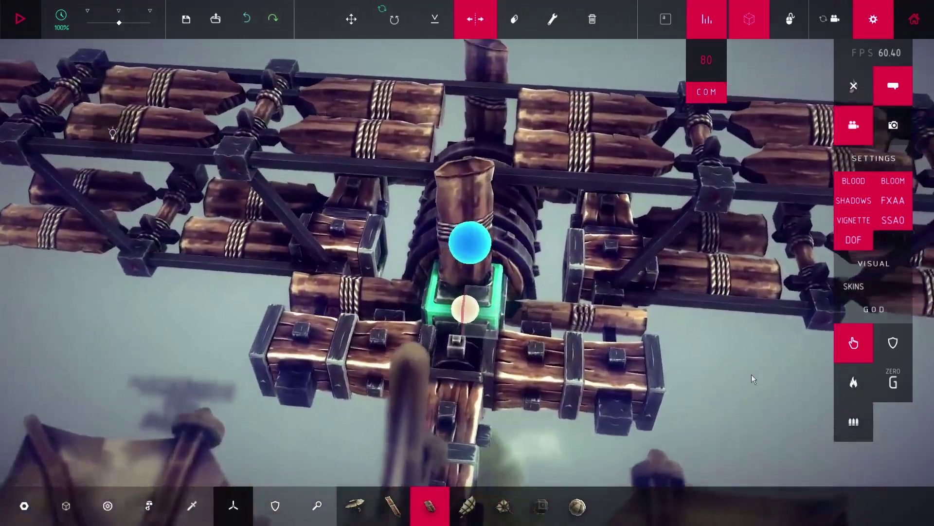
{"action": "left_click_drag", "start_coordinate": [752, 374], "coordinate": [726, 347]}
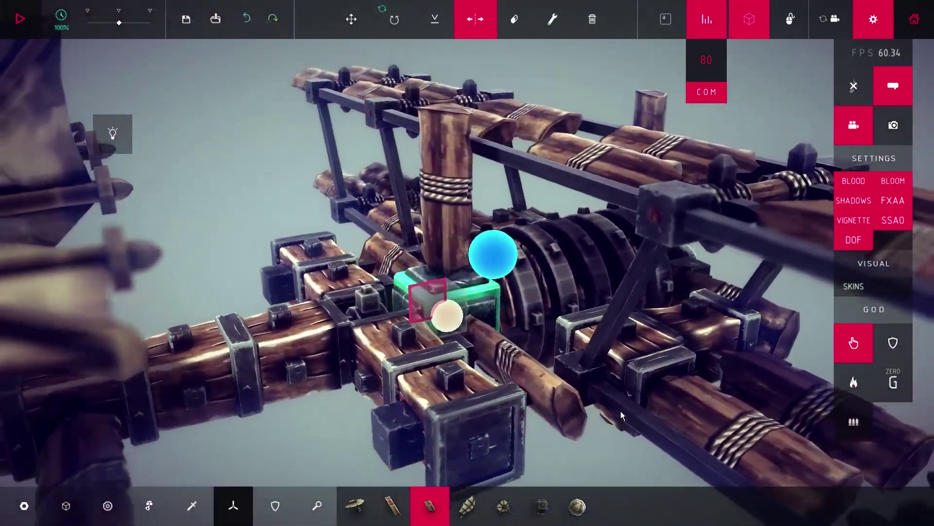
{"action": "scroll", "coordinate": [604, 405], "scroll_direction": "down", "scroll_amount": 3}
{"action": "left_click_drag", "start_coordinate": [621, 411], "coordinate": [512, 414]}
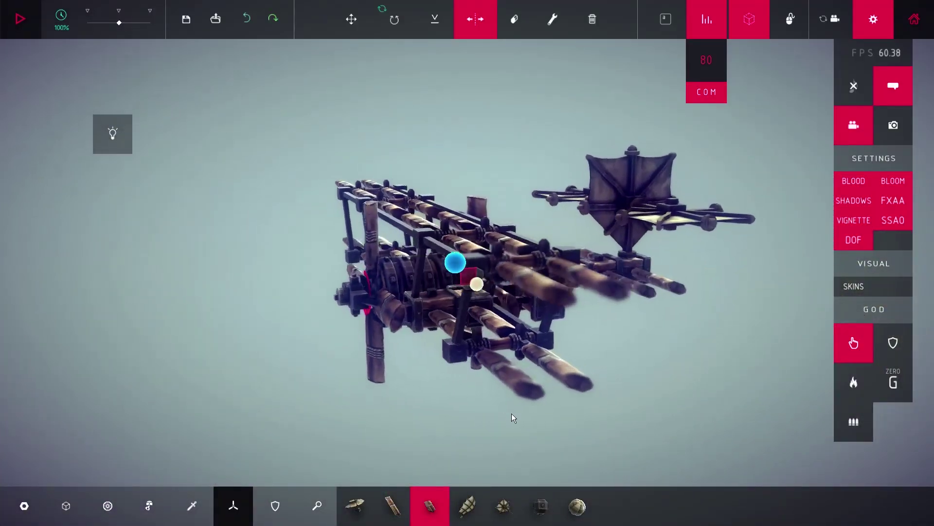
- Delete the four short propeller blocks from the sides of the tail boom and run the simulation
{"action": "left_click", "coordinate": [555, 24]}
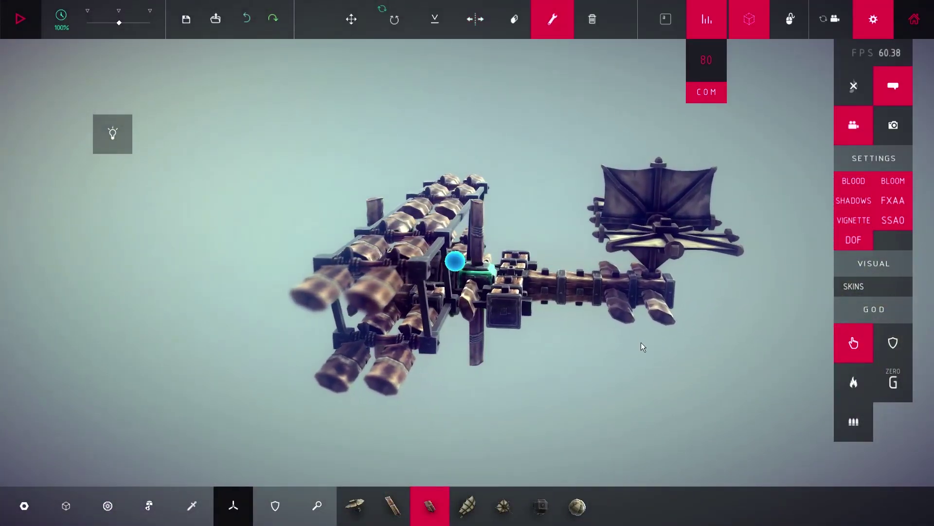
{"action": "key", "text": "x"}
{"action": "key", "text": "x"}
{"action": "key", "text": "x"}
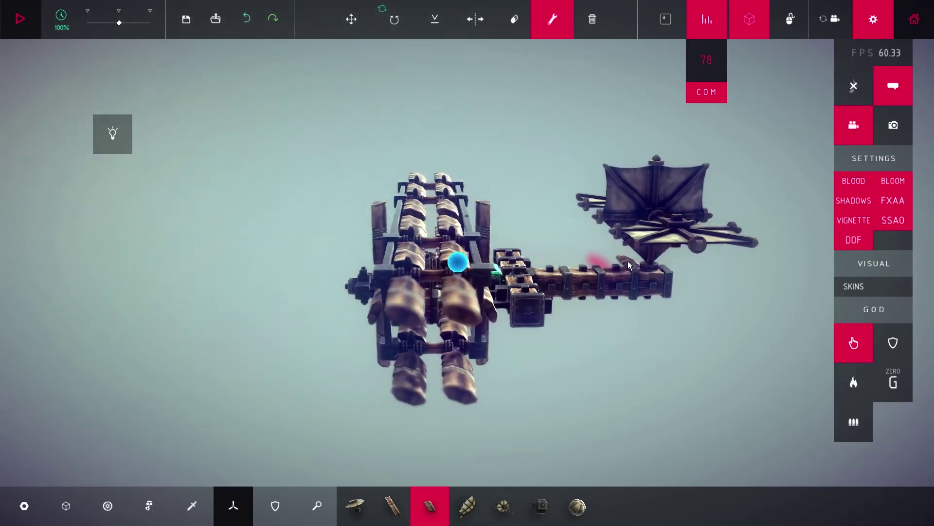
{"action": "key", "text": "x"}
{"action": "key", "text": "x"}
{"action": "left_click_drag", "start_coordinate": [597, 268], "coordinate": [626, 300]}
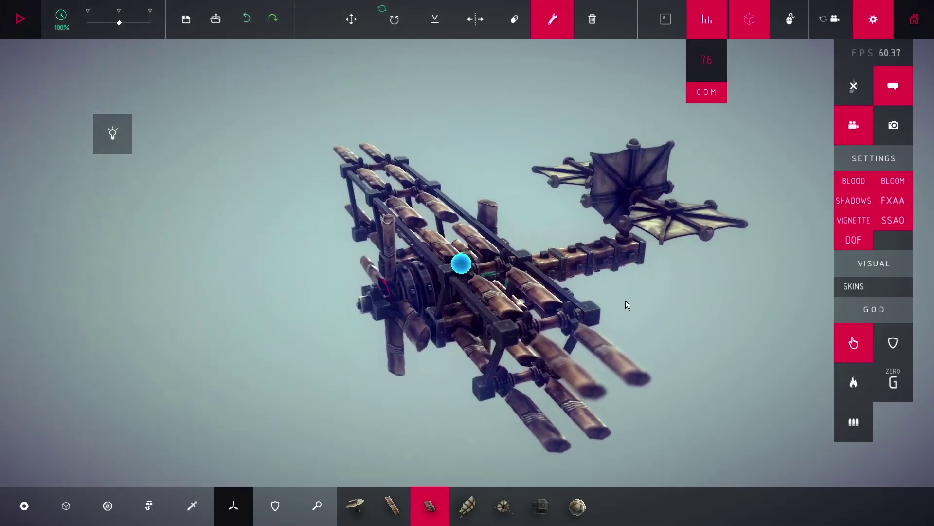
{"action": "key", "text": "space"}
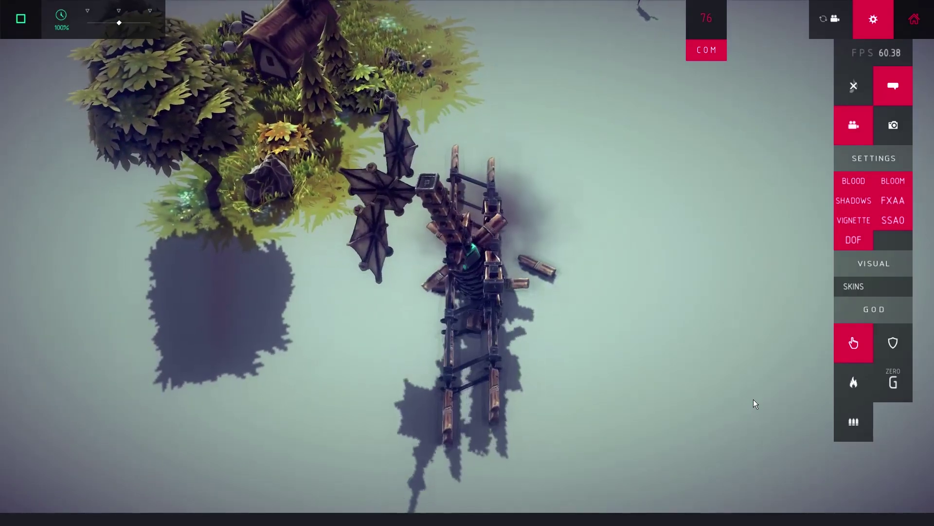
- Try two mirrored pairs of short propeller blocks on the sides of the rear tail boom and run the simulation
{"action": "key", "text": "space"}
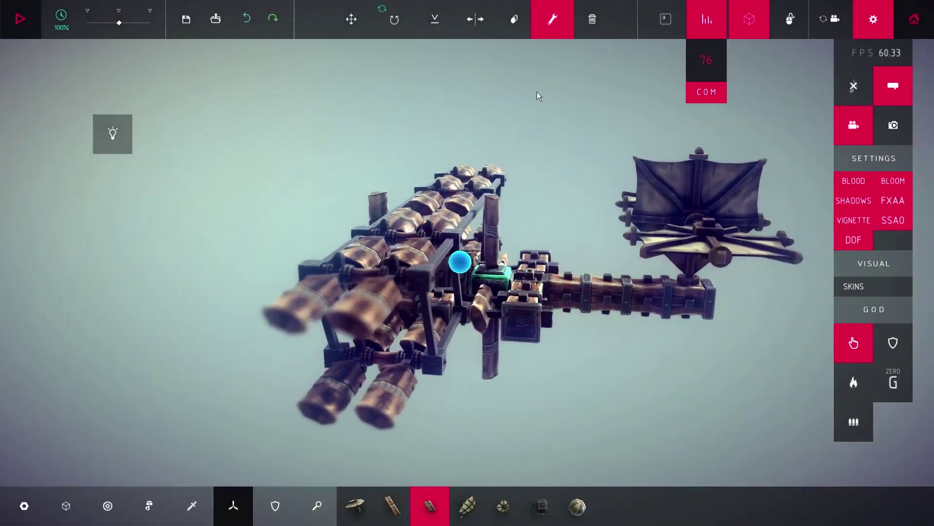
{"action": "key", "text": "b"}
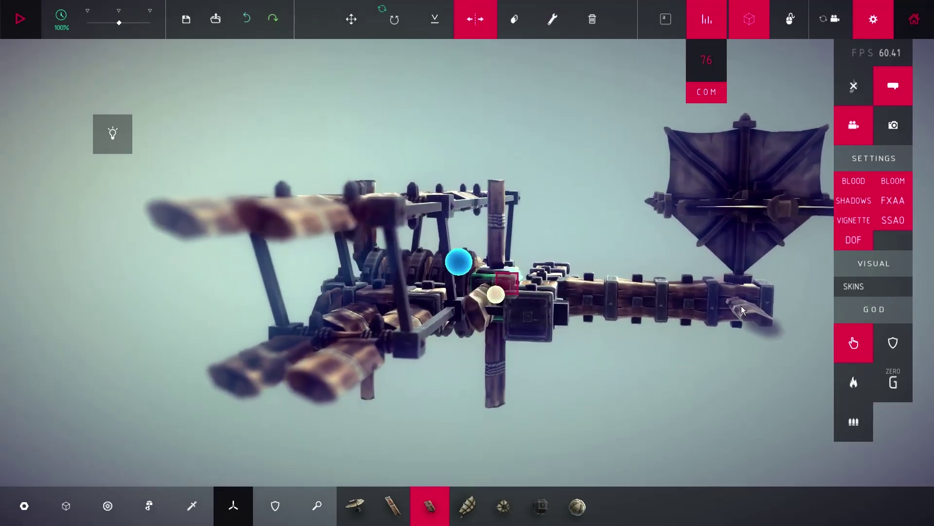
{"action": "left_click", "coordinate": [741, 306]}
{"action": "left_click_drag", "start_coordinate": [676, 305], "coordinate": [471, 390]}
{"action": "left_click", "coordinate": [693, 319]}
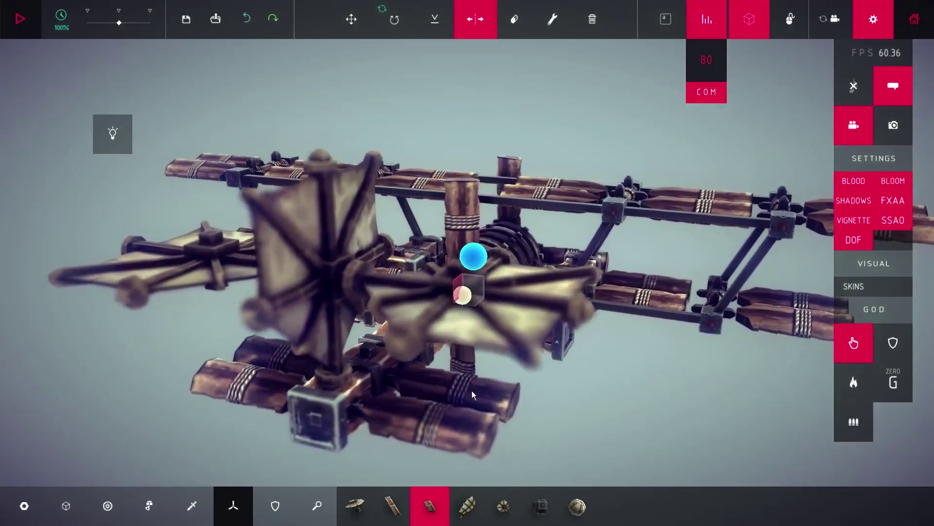
{"action": "key", "text": "space"}
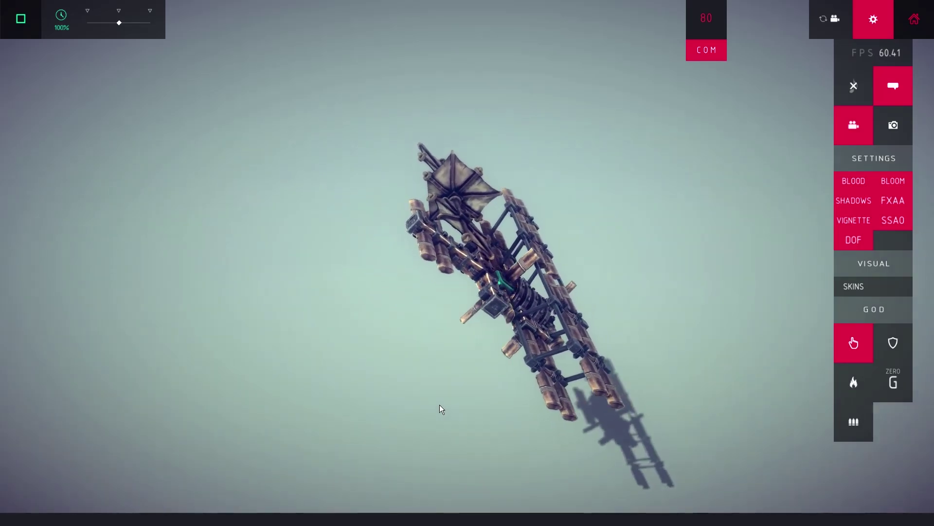
- Fit a single mirrored pair of short propeller blocks at the end of the tail boom and run the simulation
{"action": "key", "text": "space"}
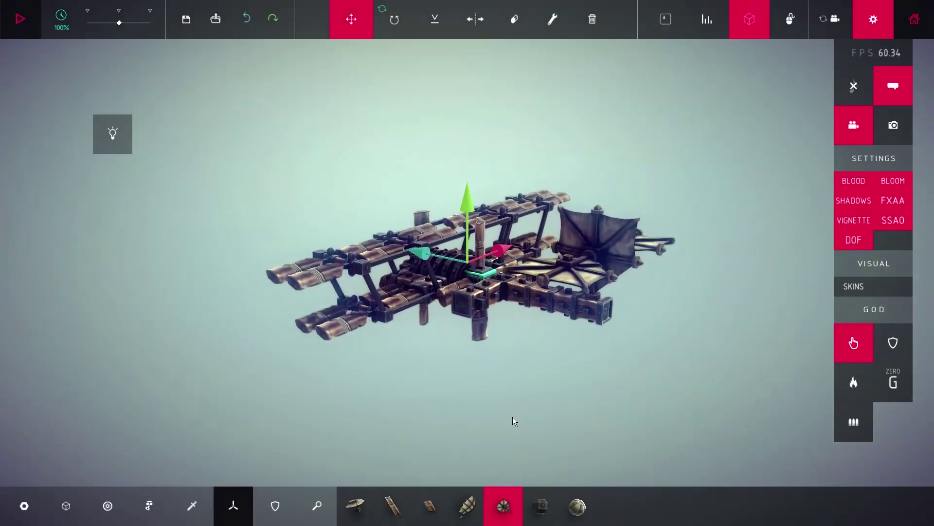
{"action": "left_click", "coordinate": [424, 506]}
{"action": "left_click", "coordinate": [632, 328]}
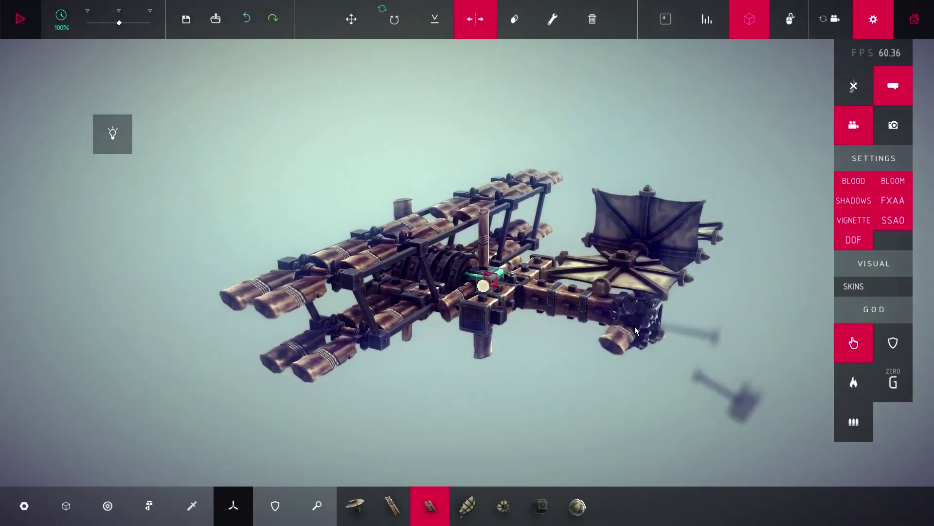
{"action": "key", "text": "space"}
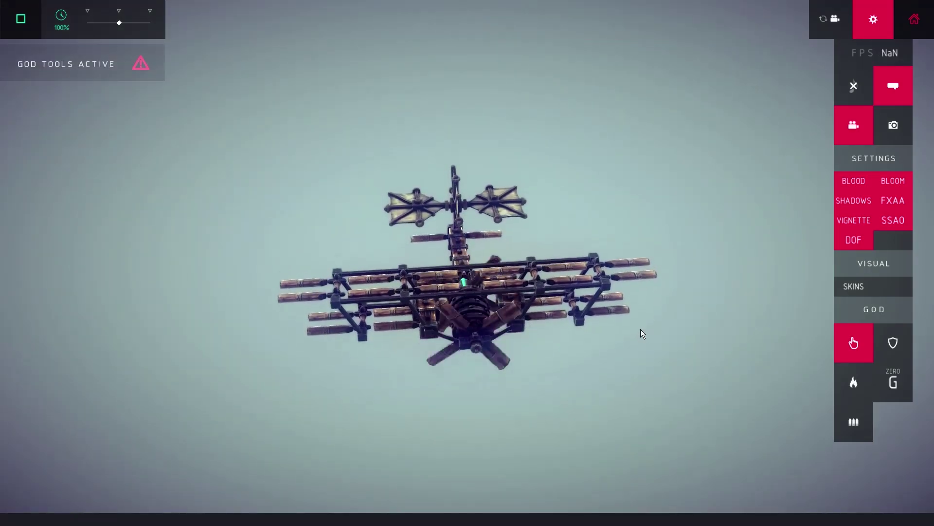